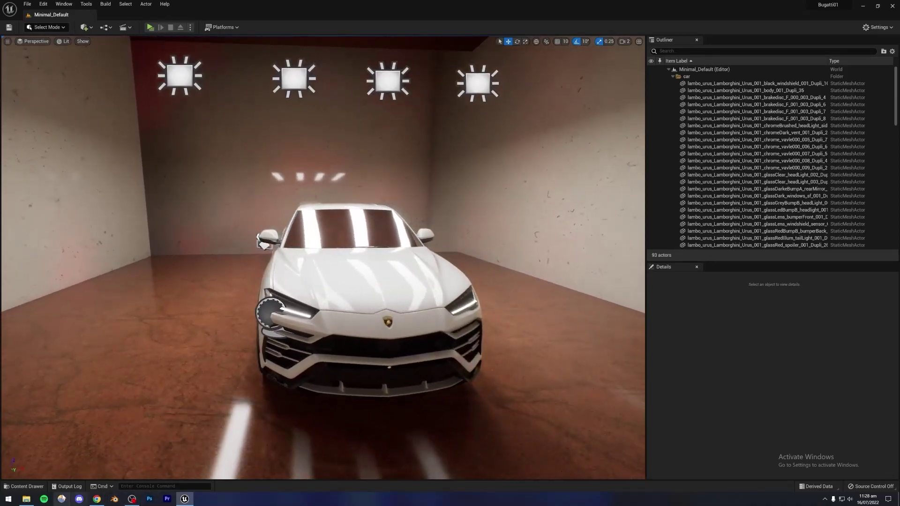
- Play the rendered videos fnl.mp4 from the tiktok folder and 01.mp4 from the lambo urus folder
left_click(27, 499)
double_click(121, 65)
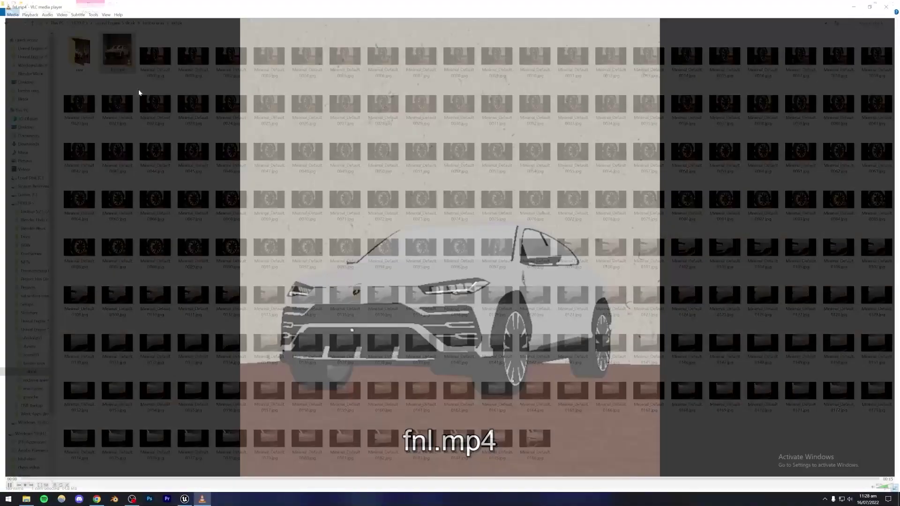
key("alt+F4")
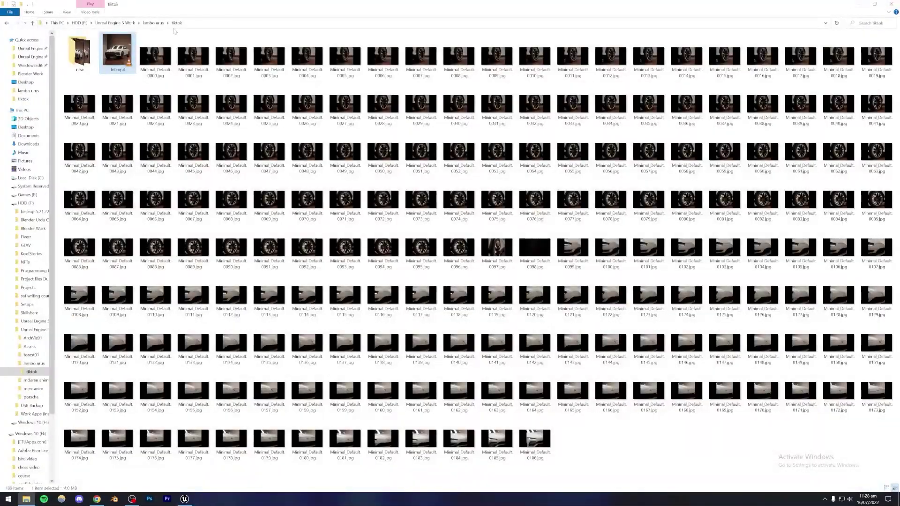
left_click(152, 23)
double_click(121, 58)
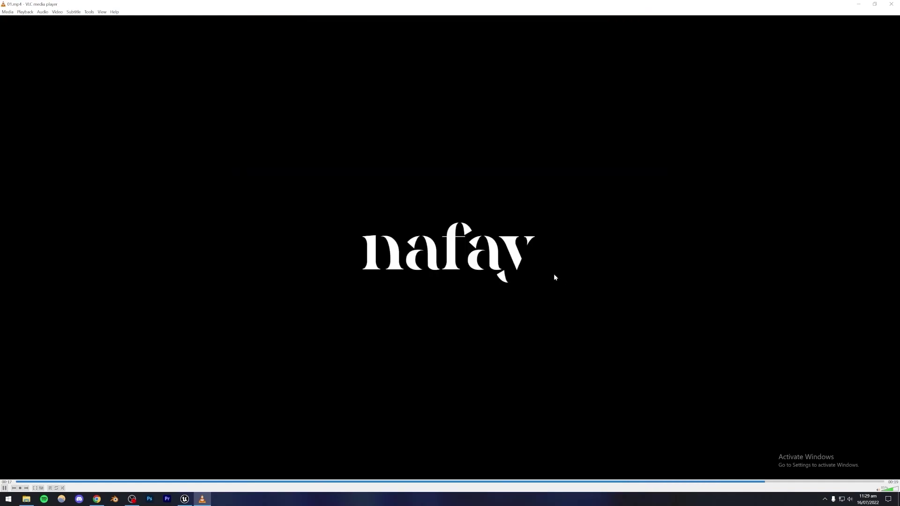
left_click(891, 3)
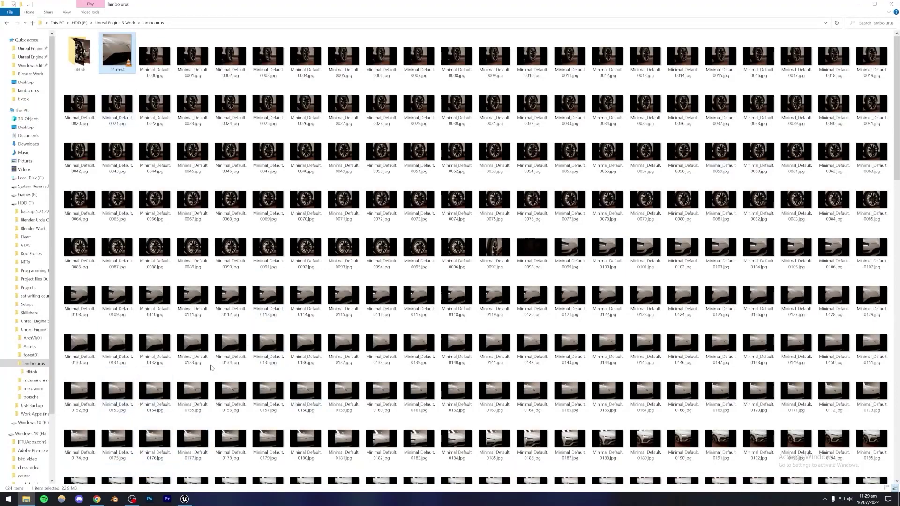
- Switch to Unreal Editor and view the white Urus in the studio scene from its front corner
left_click(185, 500)
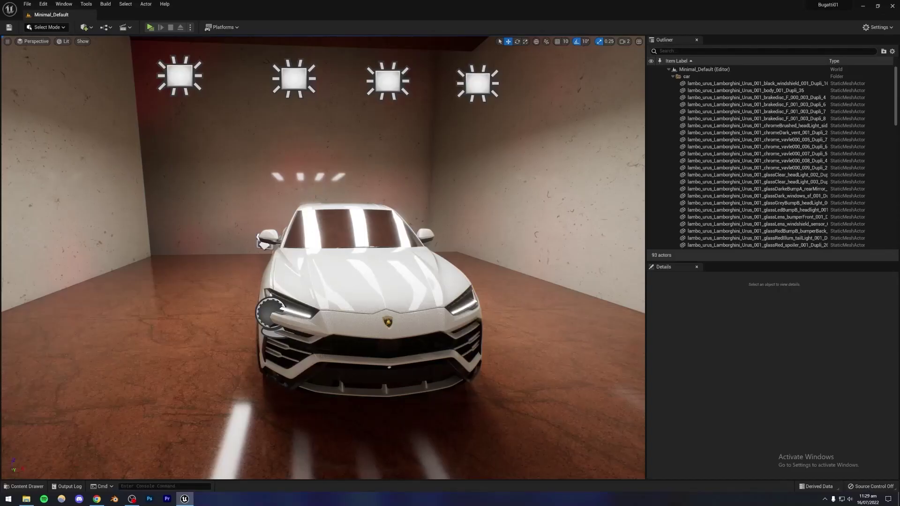
right_click_drag(324, 257, 426, 277)
key("a")
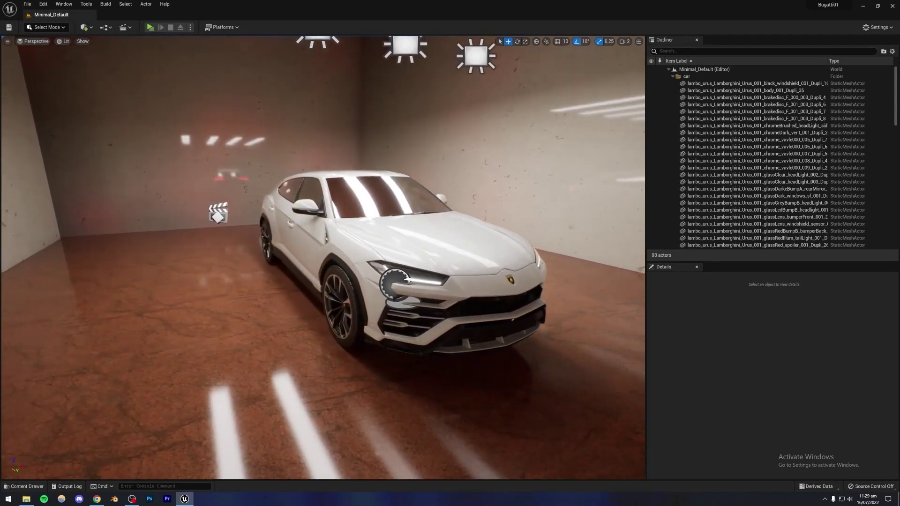
- Switch to Blender and delete the default camera, cube and light from the new scene
left_click(115, 499)
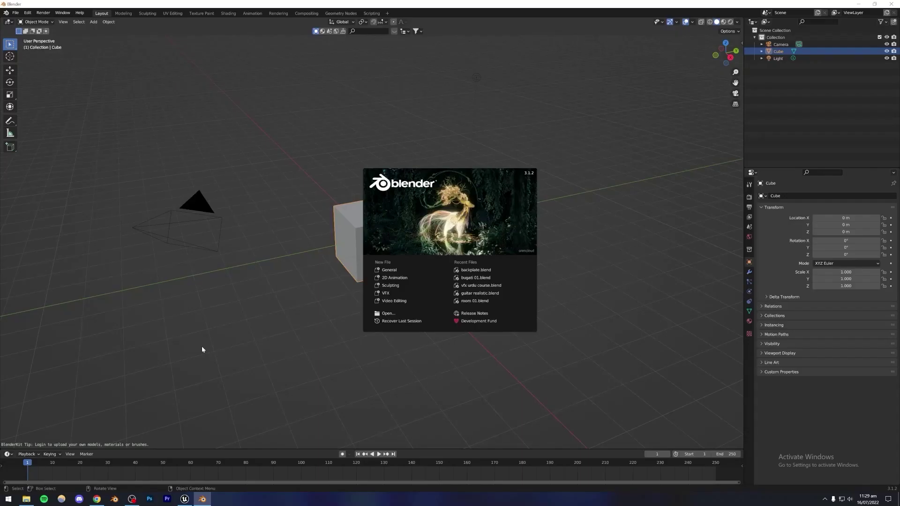
left_click(269, 285)
scroll(270, 285, "down", 1)
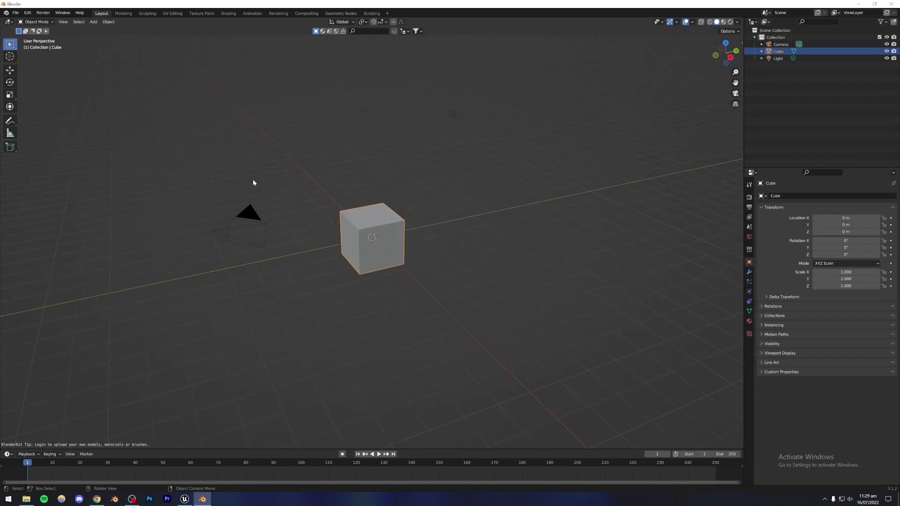
left_click_drag(164, 97, 501, 308)
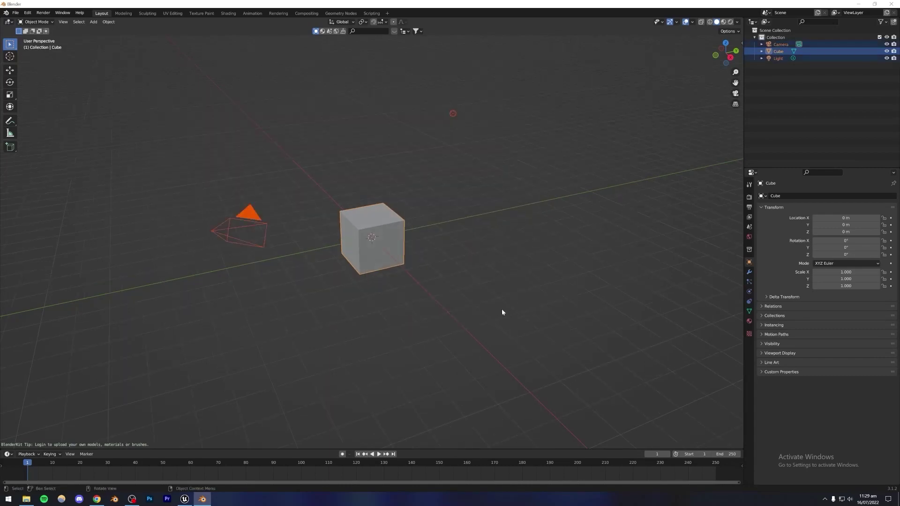
key("Delete")
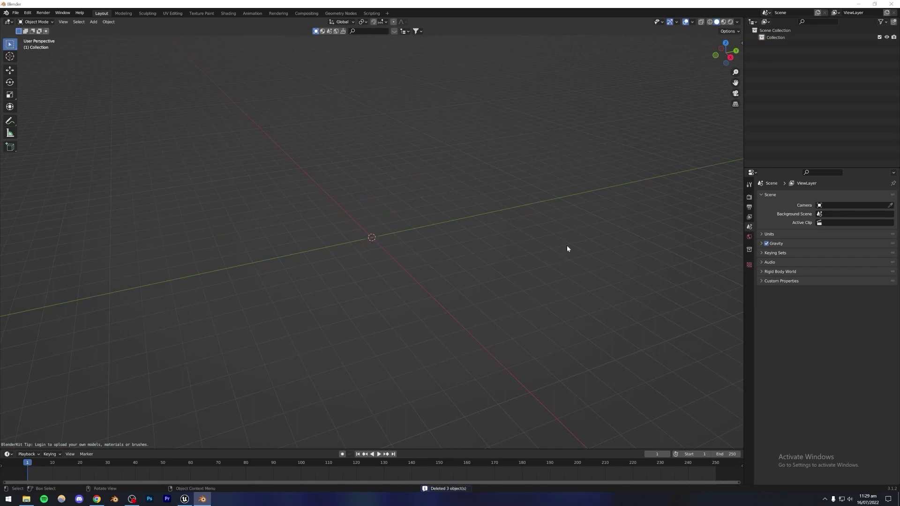
- Add the HD Lamborghini Urus from the Transportation add-on's 4x4 car models to the scene
left_click(742, 44)
left_click(739, 136)
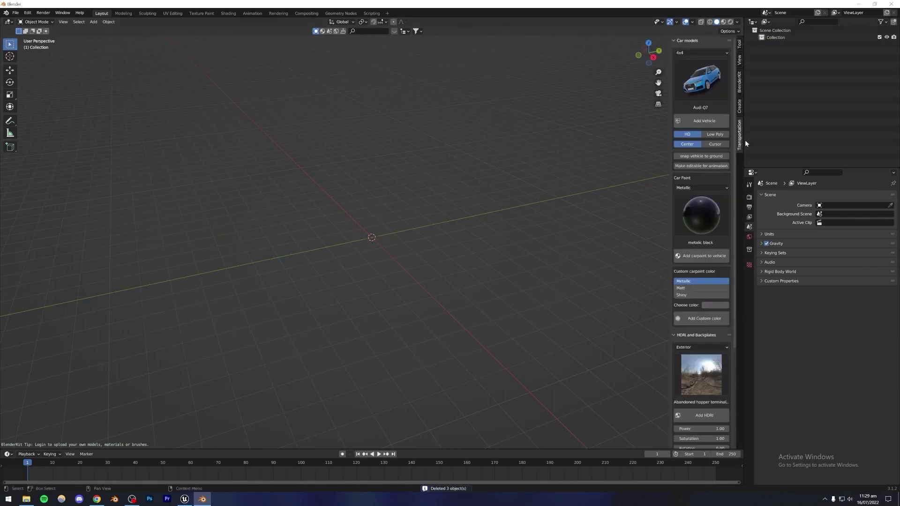
left_click(687, 53)
left_click(689, 61)
left_click(700, 80)
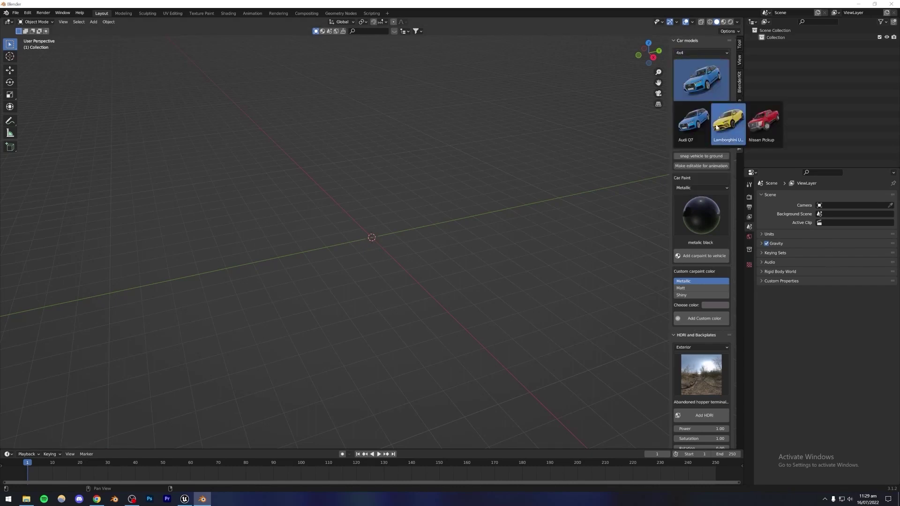
left_click(724, 123)
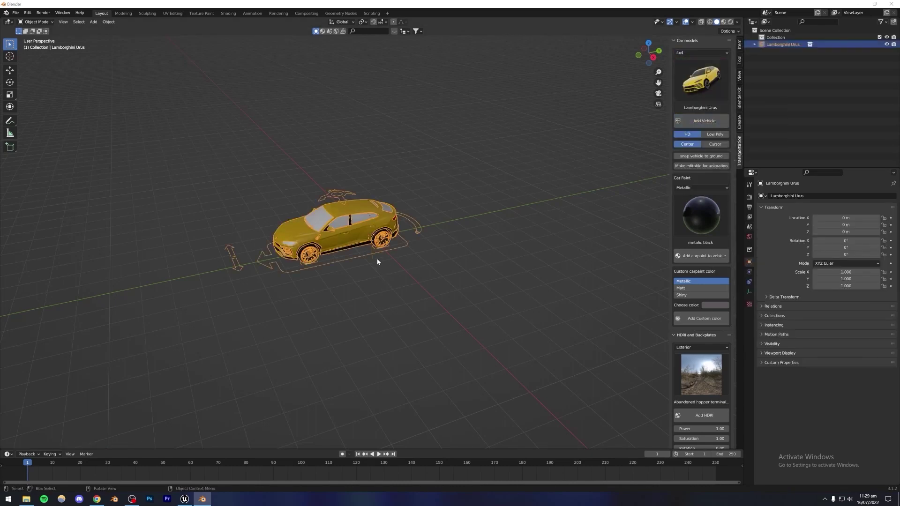
left_click(449, 273)
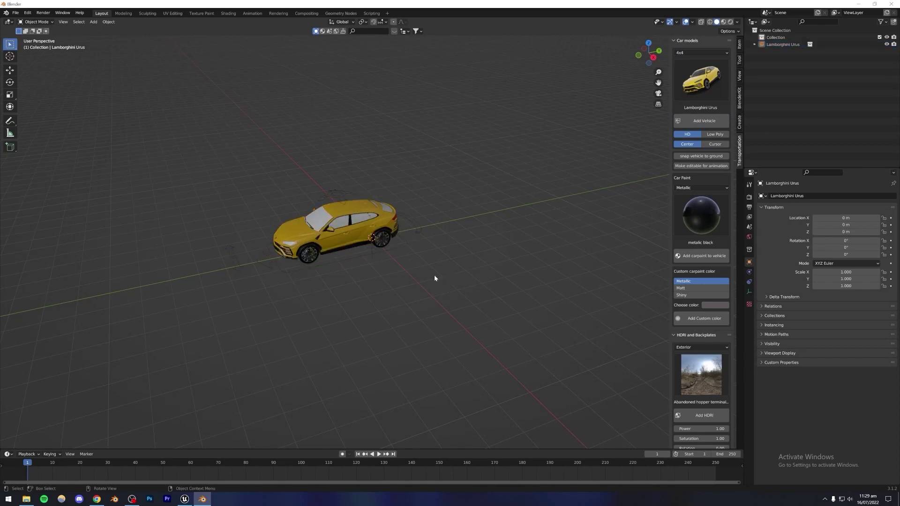
middle_click_drag(354, 277, 320, 274)
scroll(393, 271, "up", 8)
scroll(320, 270, "down", 3)
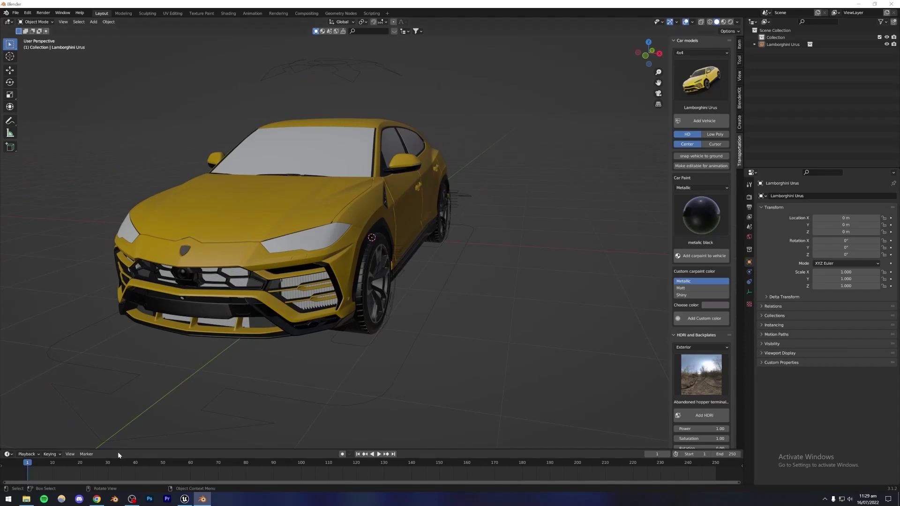
- Switch to Chrome and search Google for "lamborghini aventador 3d model"
left_click(97, 500)
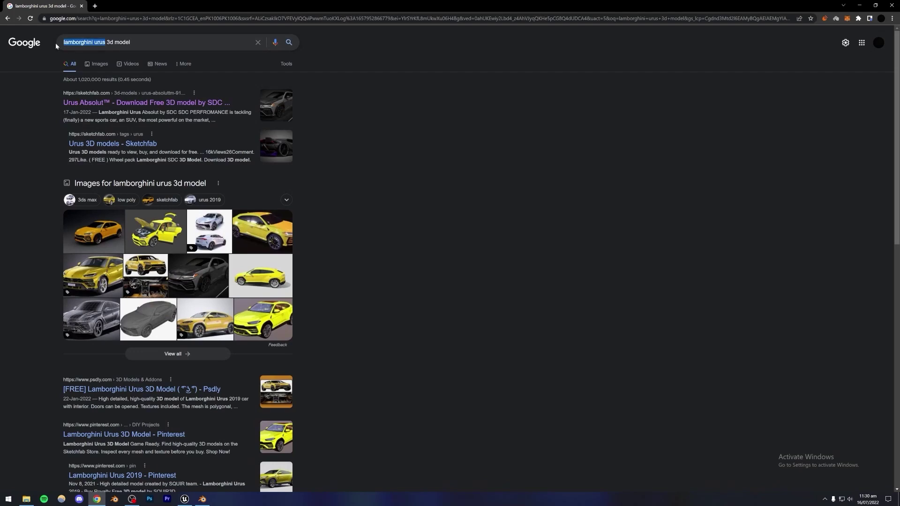
key("Right")
key("shift+Left")
key("shift+Left")
key("shift+Left")
key("shift+Left")
type("aventador")
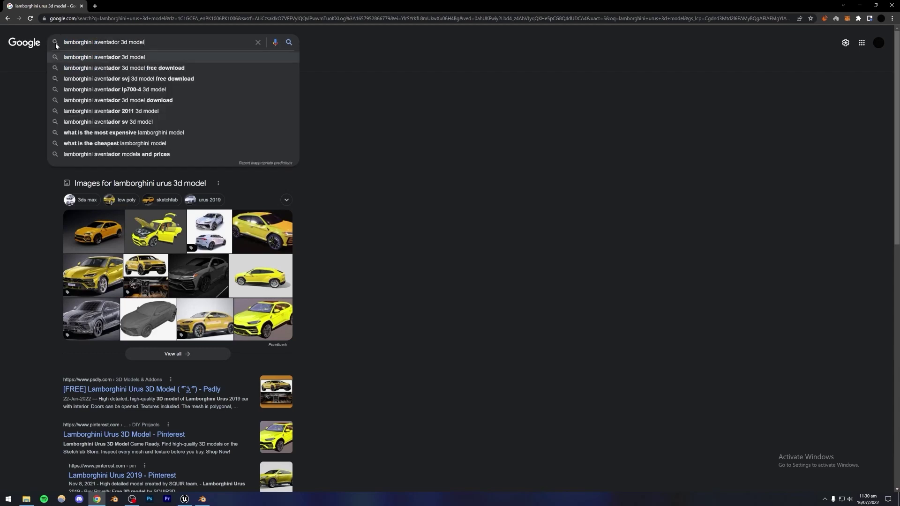
key("Return")
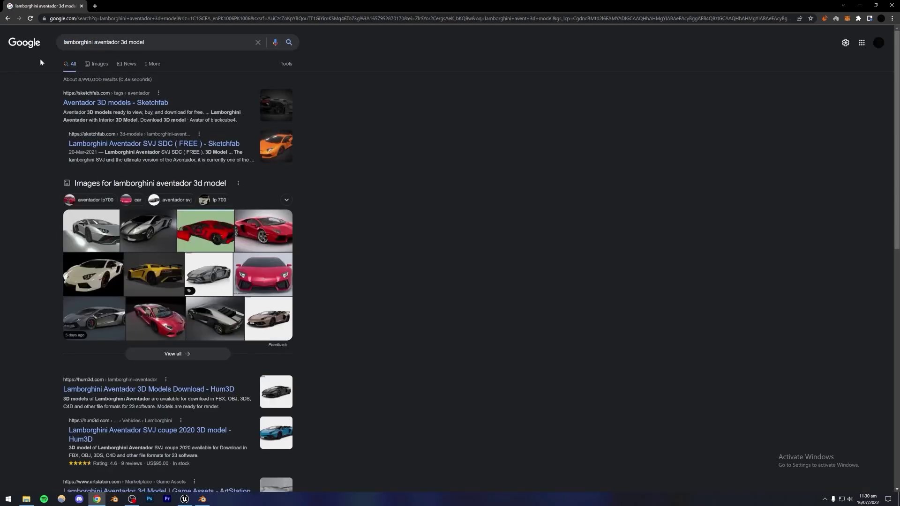
- Return to the "lamborghini urus 3d model" search results and look through the listed models
left_click(7, 19)
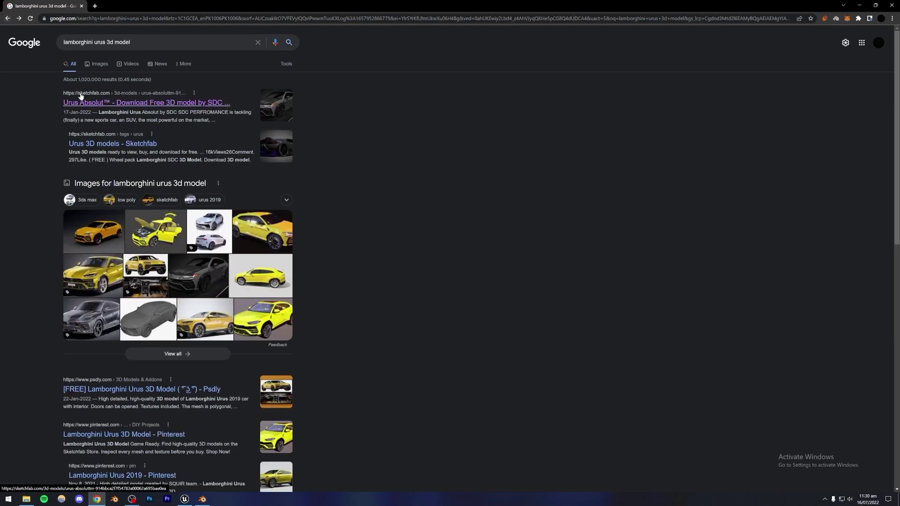
scroll(420, 215, "down", 4)
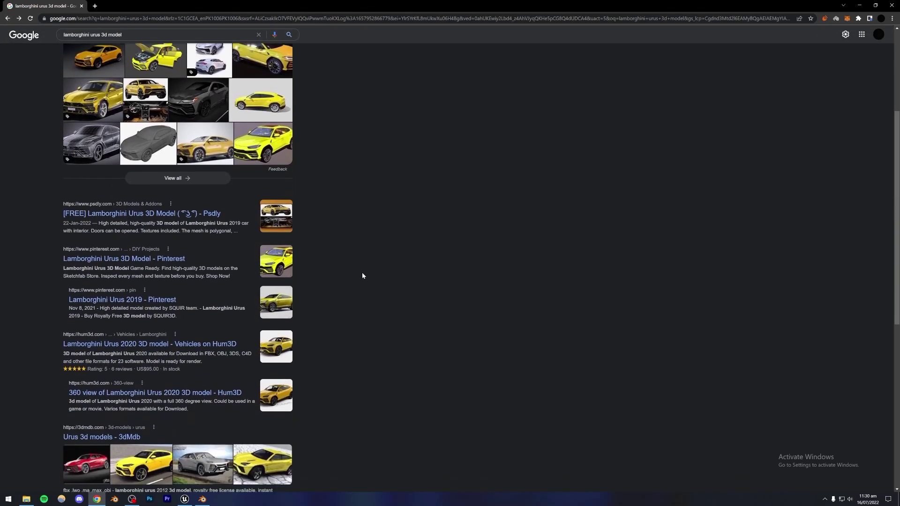
scroll(369, 294, "down", 5)
scroll(369, 294, "up", 9)
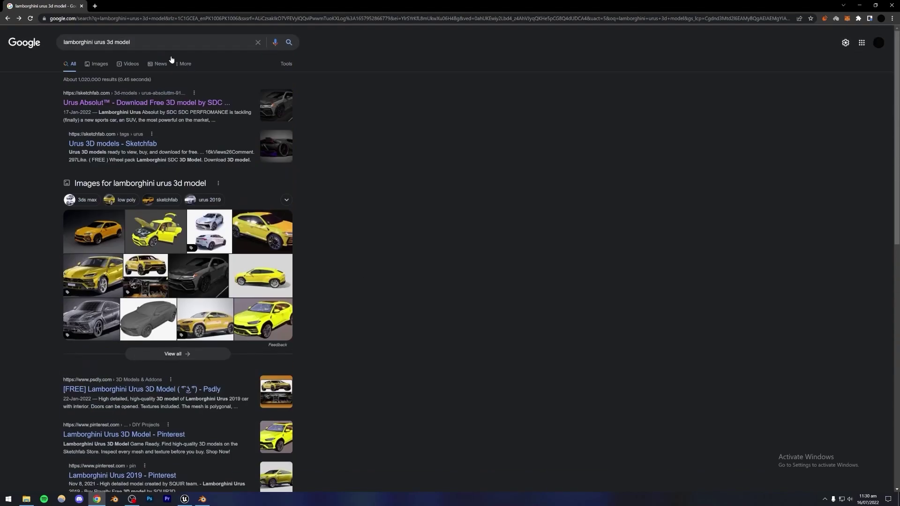
- Search Google for "3d model" and look through the listed model download sites
key("BackSpace")
key("Return")
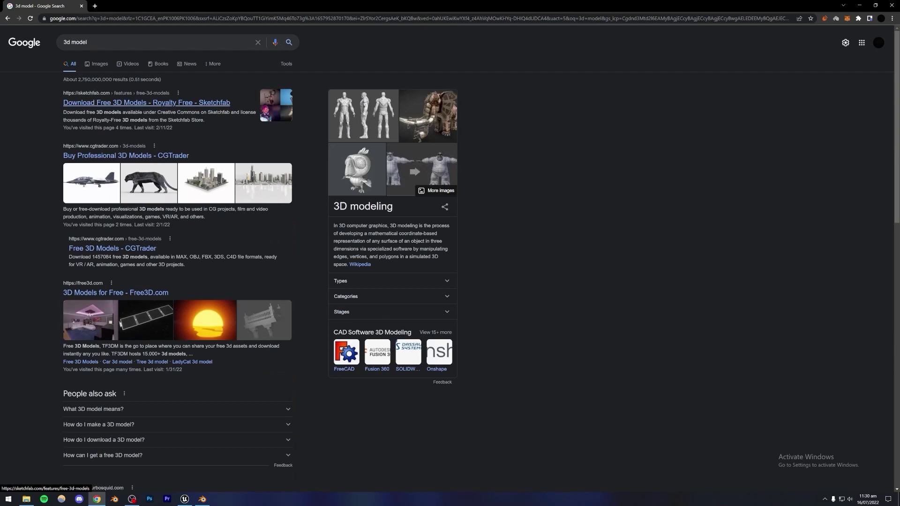
scroll(95, 222, "down", 2)
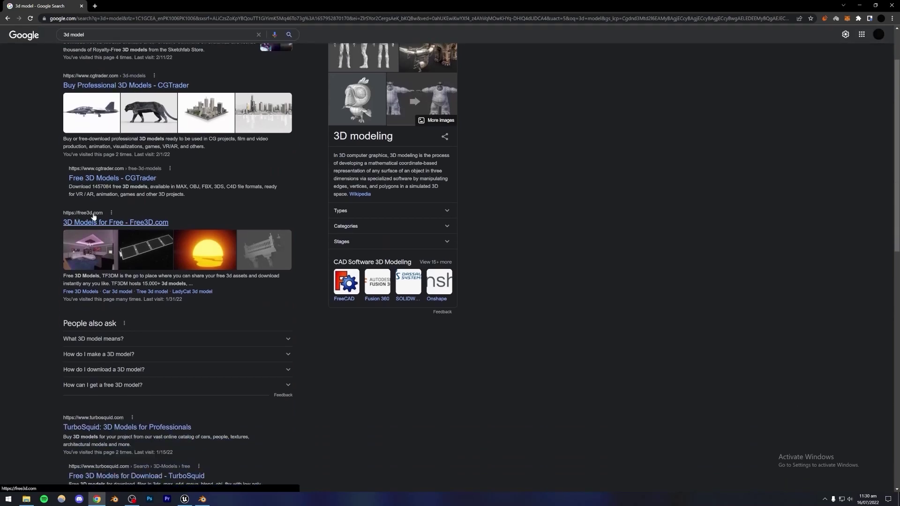
scroll(98, 336, "down", 2)
scroll(99, 328, "down", 1)
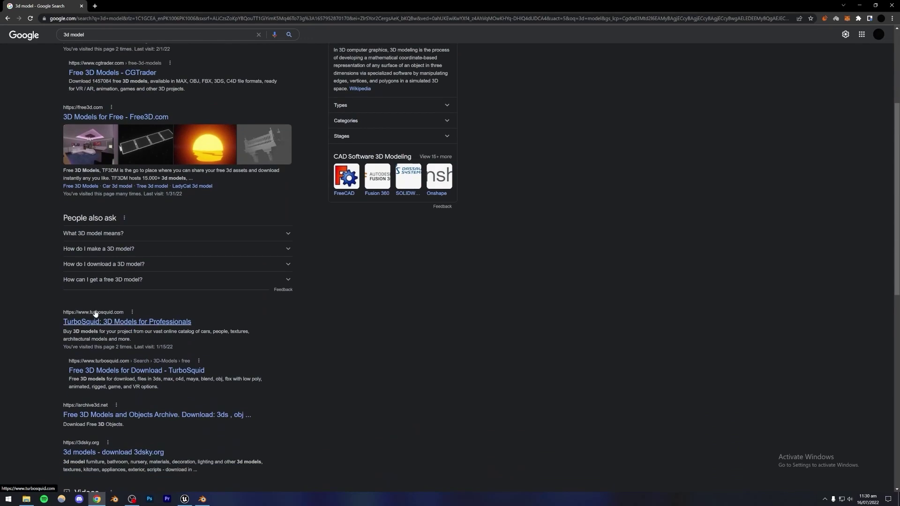
scroll(125, 315, "up", 4)
scroll(128, 311, "down", 5)
scroll(128, 311, "down", 9)
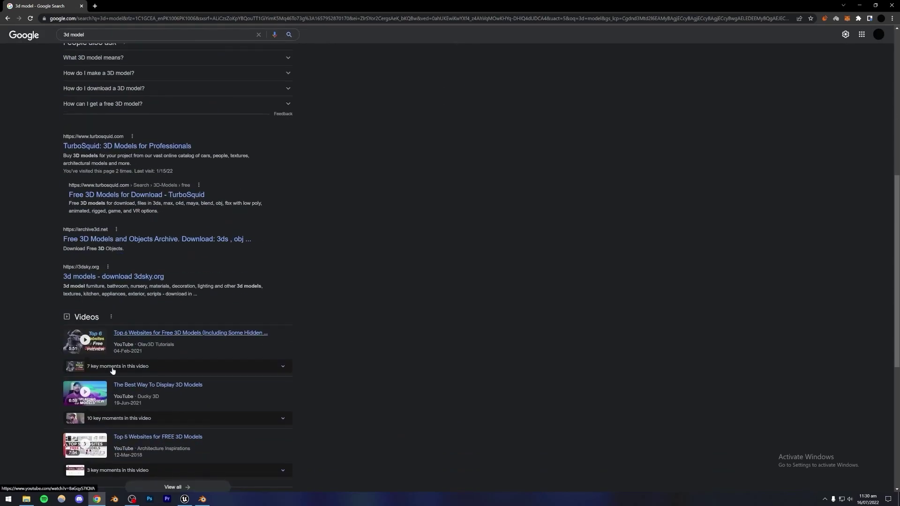
scroll(134, 314, "up", 14)
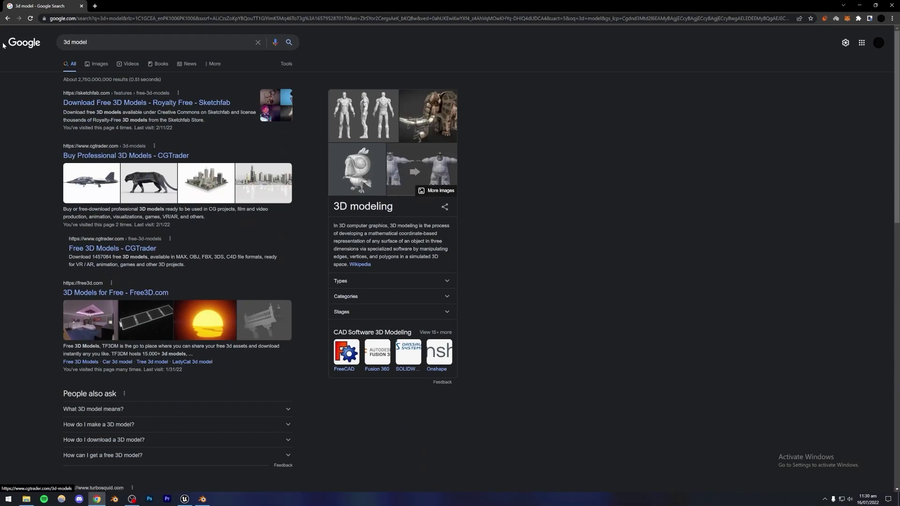
- Go back to the Lamborghini Urus results and open Sketchfab's Urus Absolut page in a new tab
left_click(8, 19)
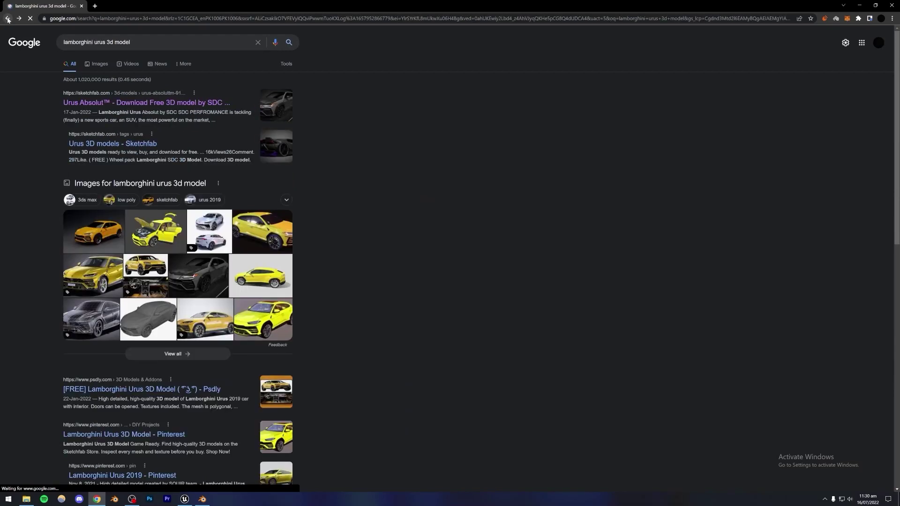
right_click(93, 104)
left_click(106, 109)
left_click(140, 7)
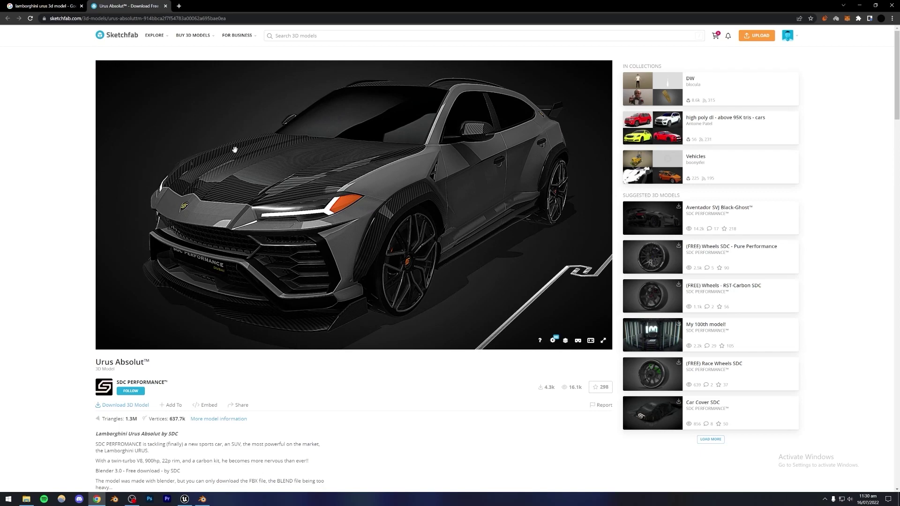
- Download the Urus Absolut model in its original FBX format and examine the car in the 3D preview
mouse_move(235, 150)
left_mouse_down()
mouse_move(304, 145)
mouse_move(372, 161)
mouse_move(370, 201)
left_mouse_up()
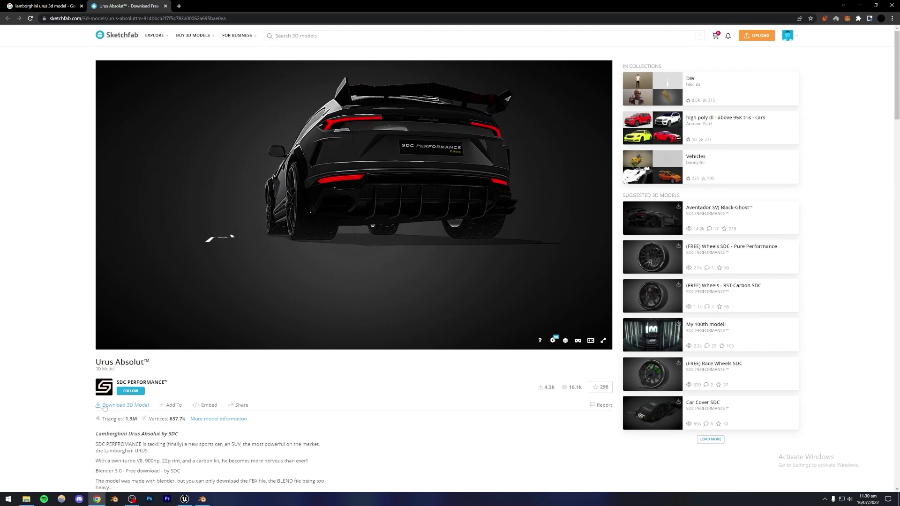
left_click(122, 406)
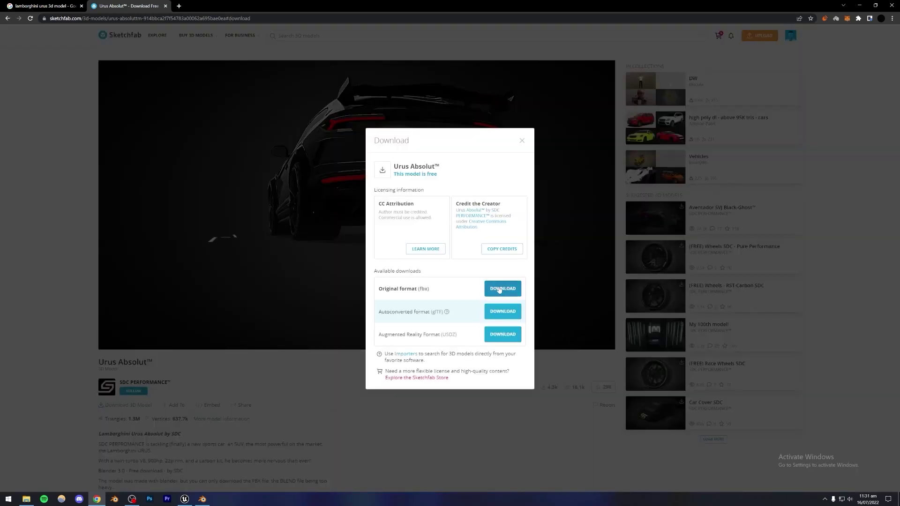
left_click(521, 141)
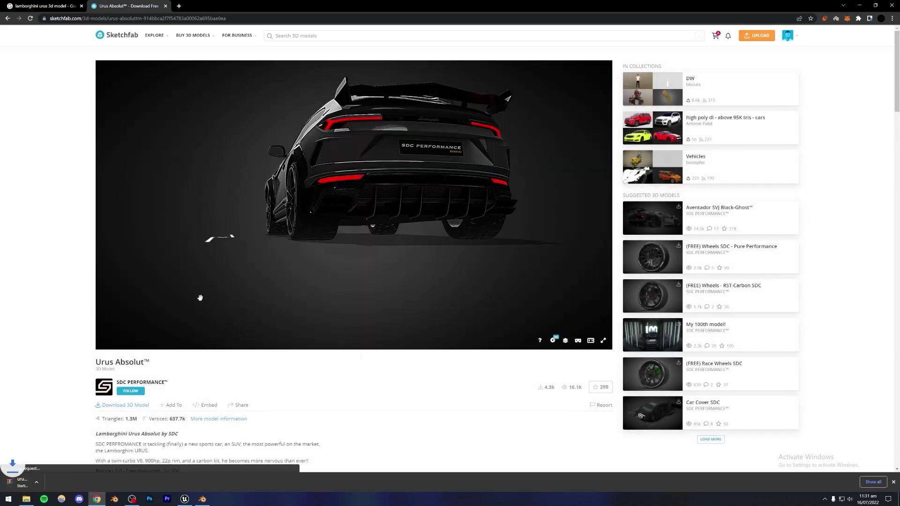
left_click_drag(265, 185, 374, 185)
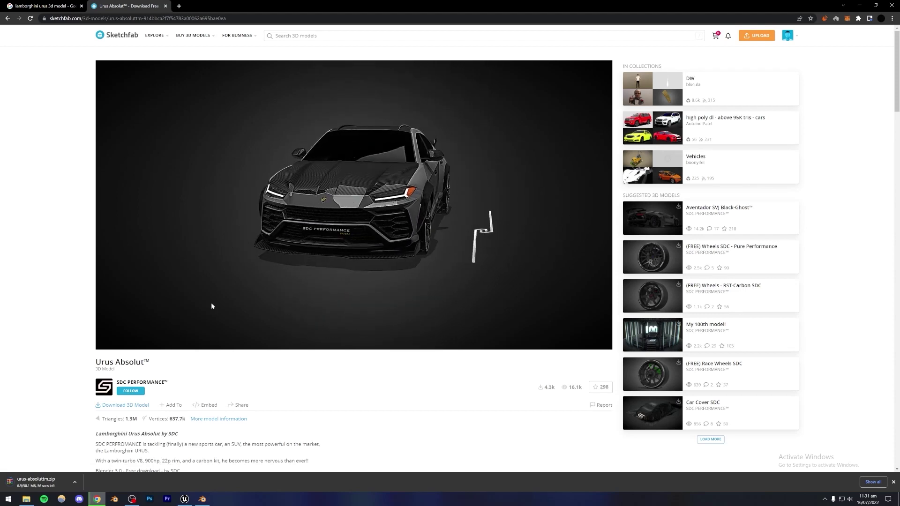
- Switch to Blender and inspect the added Lamborghini Urus, selecting it and clearing the selection
left_click(204, 500)
scroll(357, 288, "down", 4)
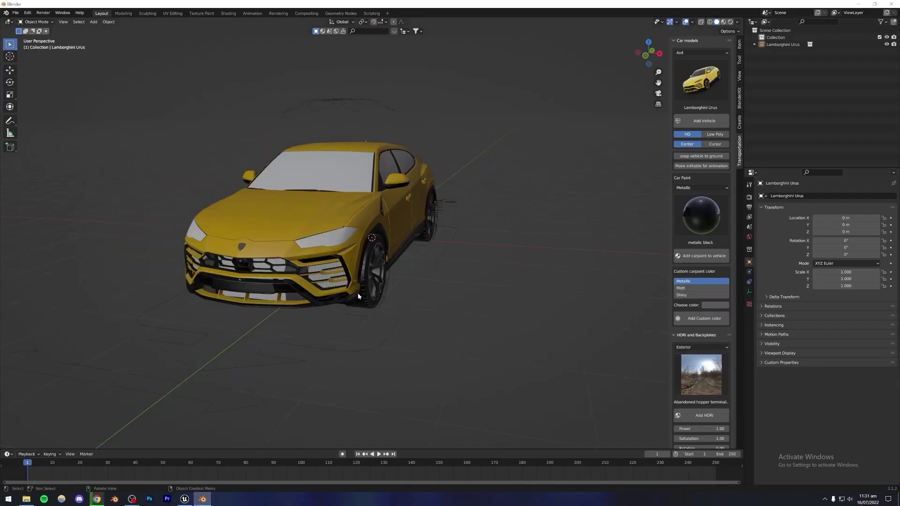
left_click(374, 252)
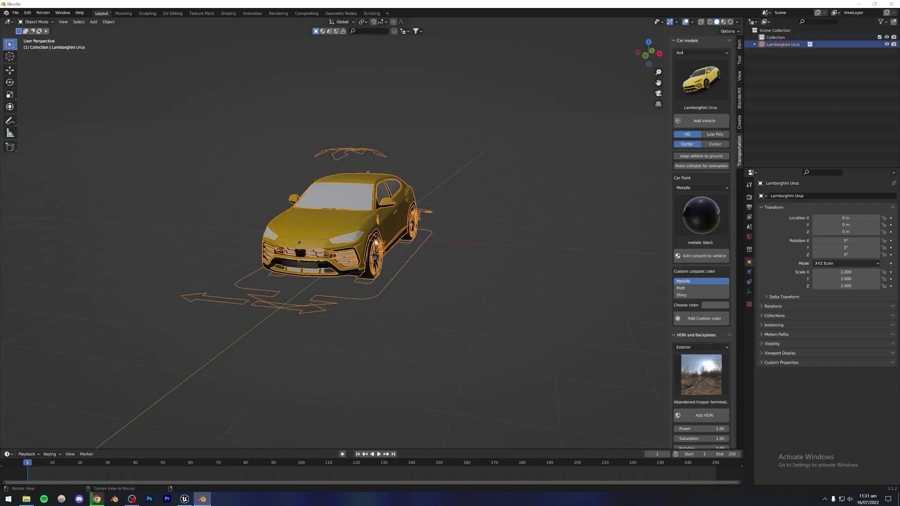
key("alt+a")
middle_click_drag(356, 255, 494, 340)
left_click(381, 241)
left_click(448, 301)
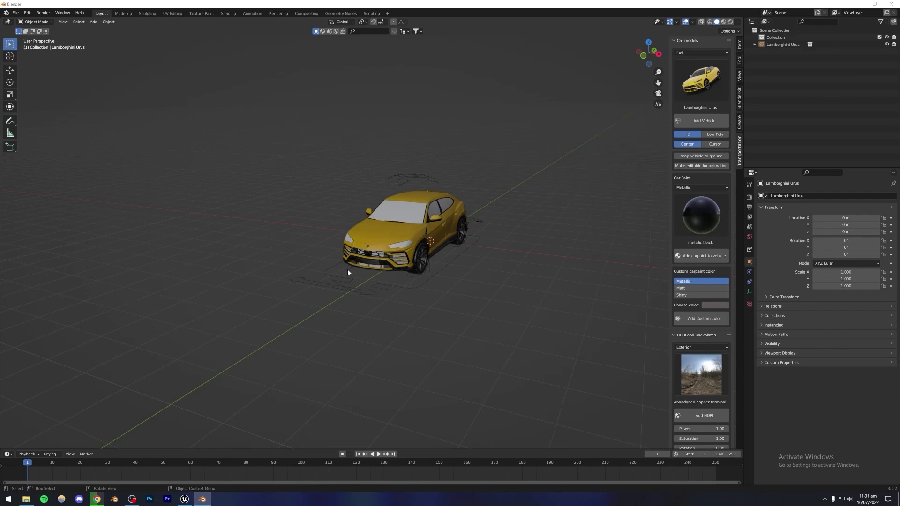
- Examine from the side how the front tyre of the Lamborghini Urus sits against the ground line
scroll(382, 276, "up", 2)
middle_click_drag(429, 248, 446, 223)
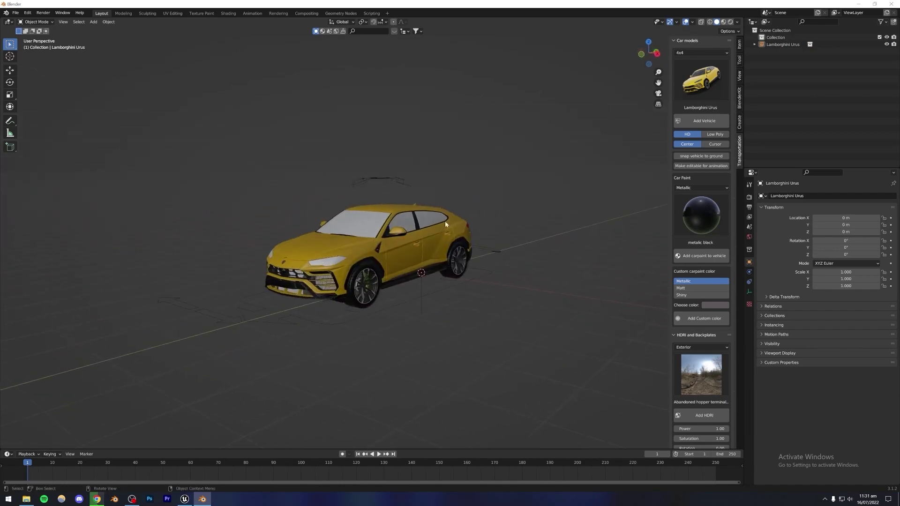
middle_click_drag(273, 256, 423, 263)
scroll(386, 237, "up", 4)
scroll(386, 239, "up", 10)
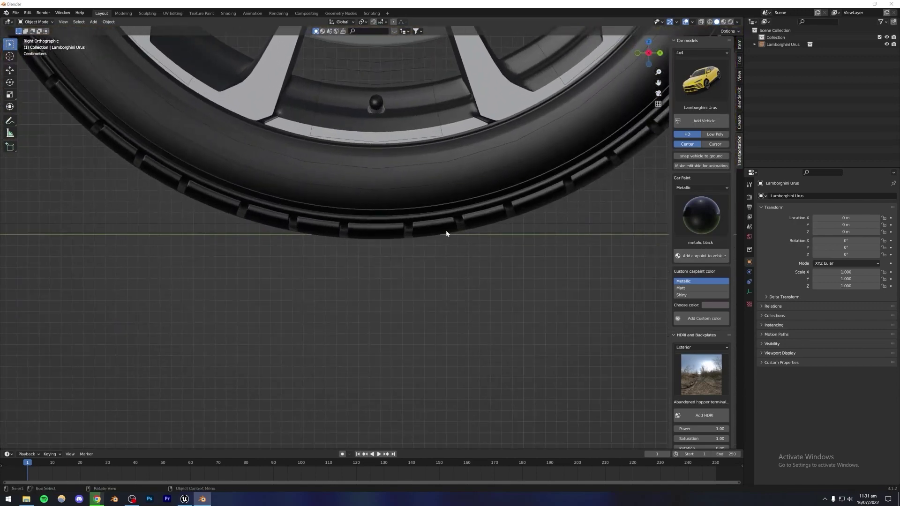
scroll(254, 248, "up", 3)
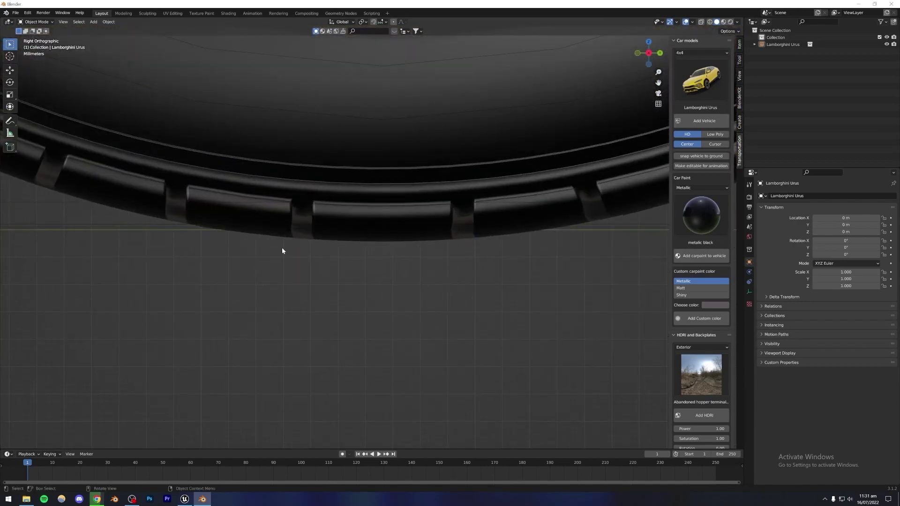
scroll(387, 246, "down", 4)
scroll(367, 234, "up", 5)
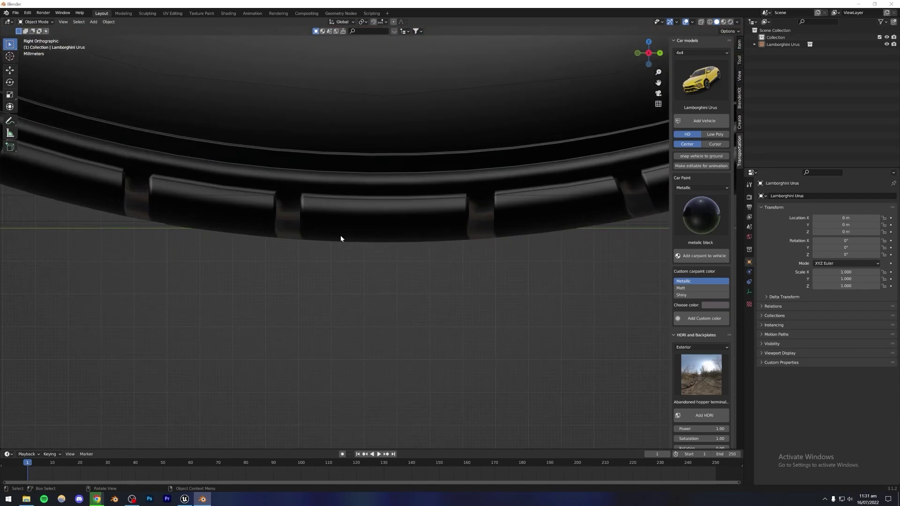
- Select the whole Lamborghini Urus hierarchy and raise it about 0.0045 m along Z so the tyres rest on the ground
left_click(773, 44)
right_click(773, 45)
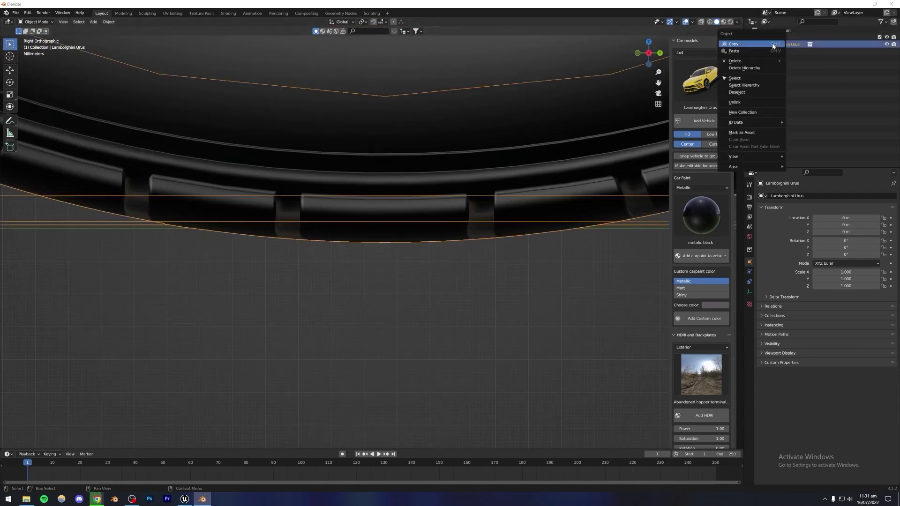
left_click(747, 79)
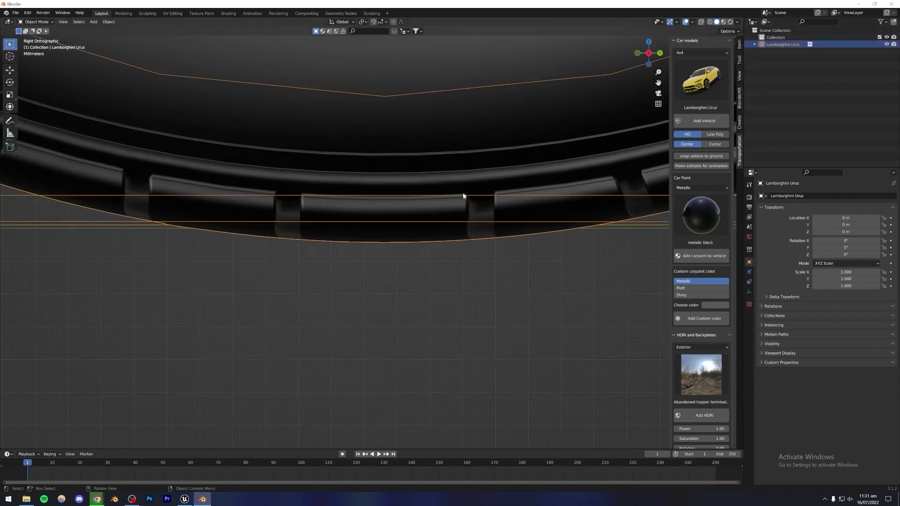
key("g")
key("z")
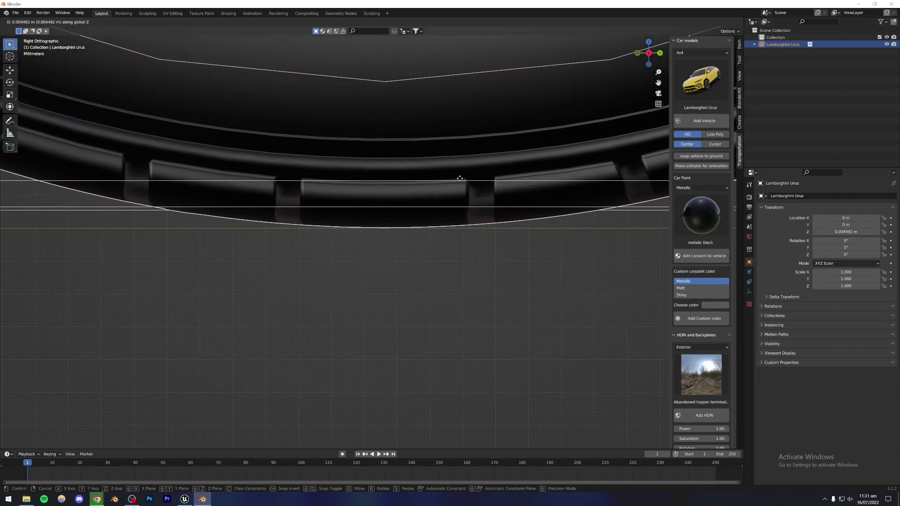
left_click(460, 179)
left_click(410, 281)
scroll(406, 255, "down", 20)
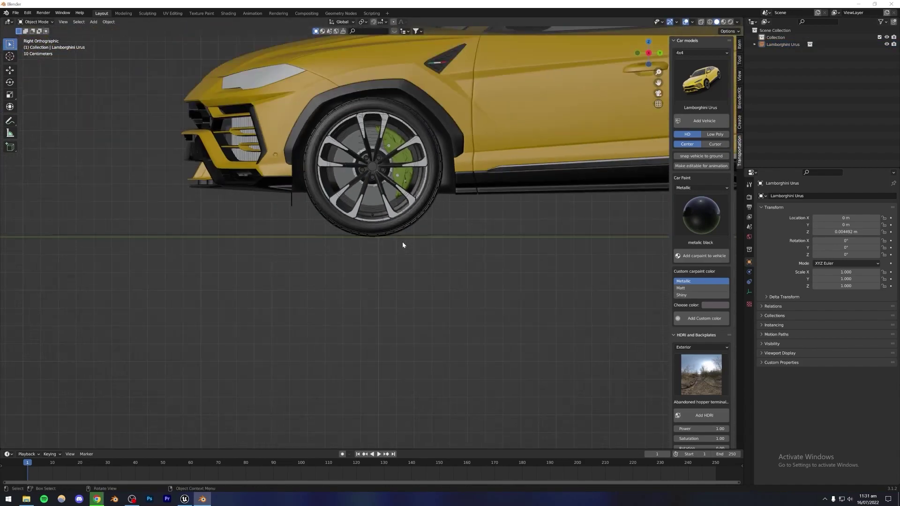
scroll(401, 229, "down", 3)
middle_click_drag(402, 224, 435, 242)
left_click(221, 249)
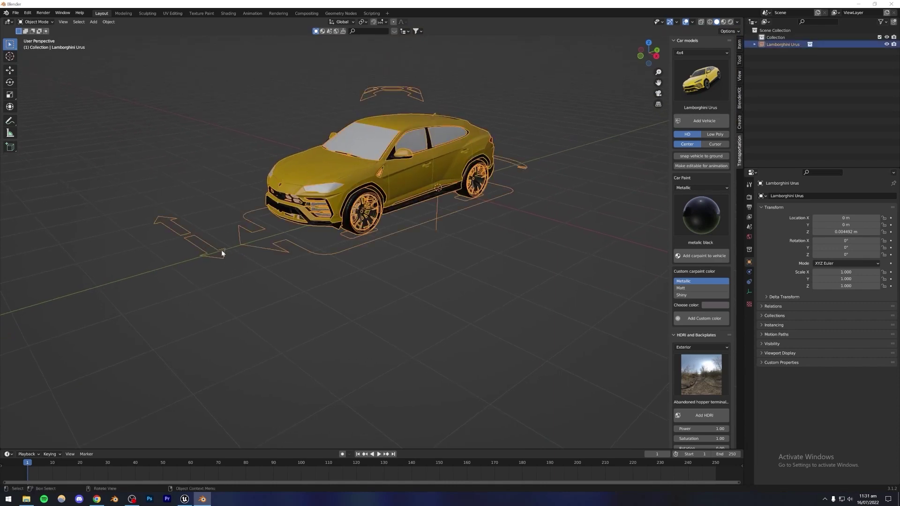
left_click(406, 292)
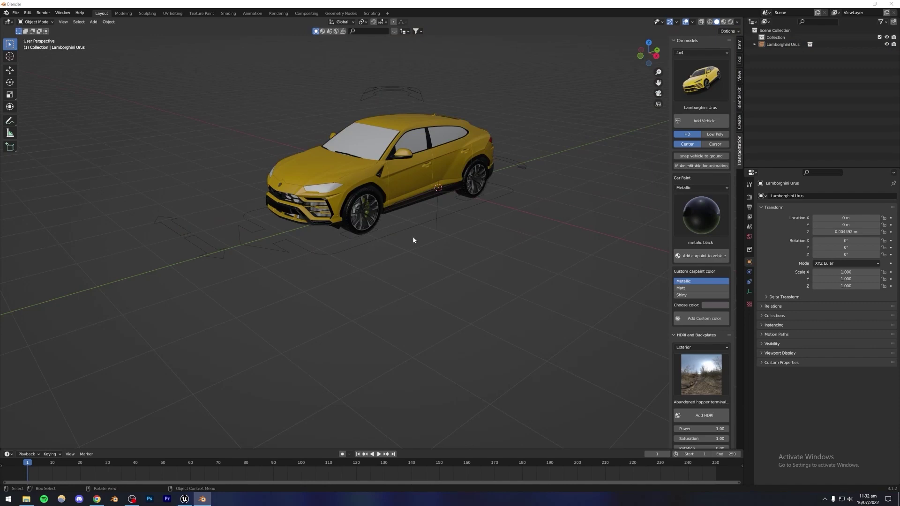
left_click(15, 13)
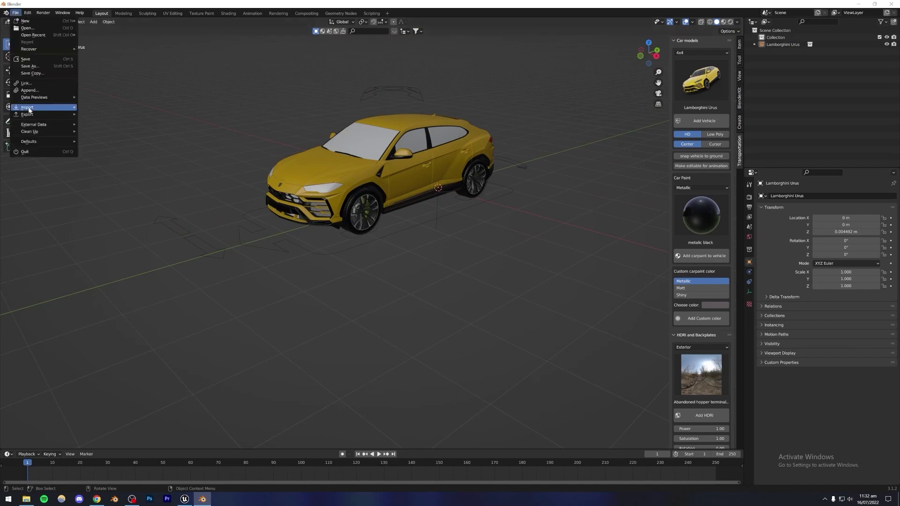
mouse_move(29, 114)
left_click(112, 177)
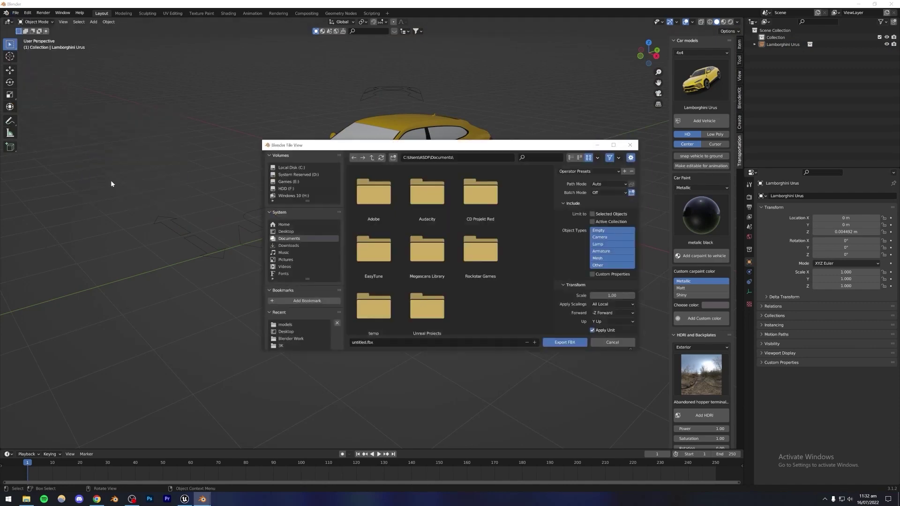
scroll(309, 300, "down", 2)
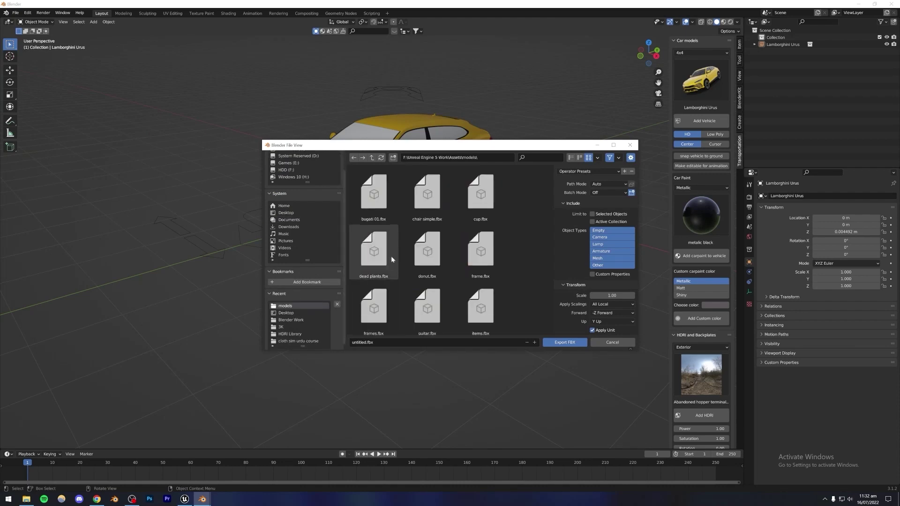
scroll(497, 231, "down", 3)
scroll(498, 232, "up", 3)
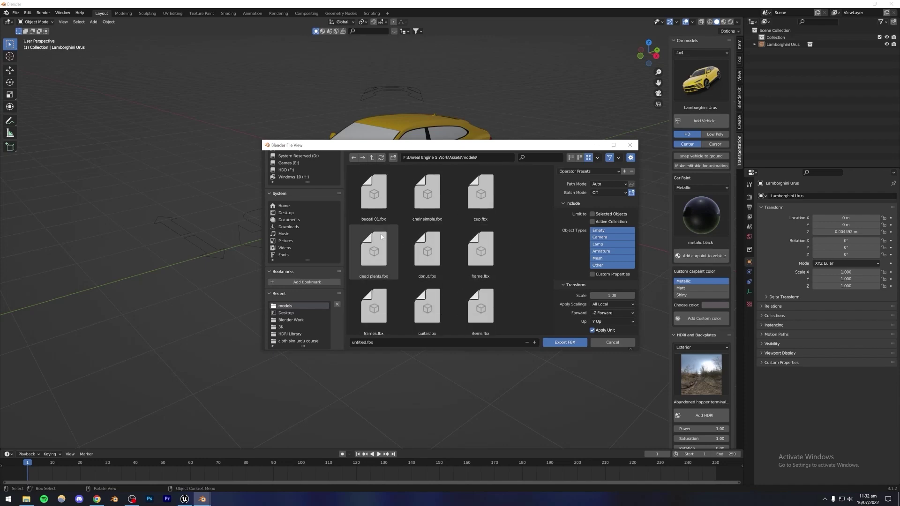
scroll(483, 238, "down", 1)
scroll(483, 238, "down", 4)
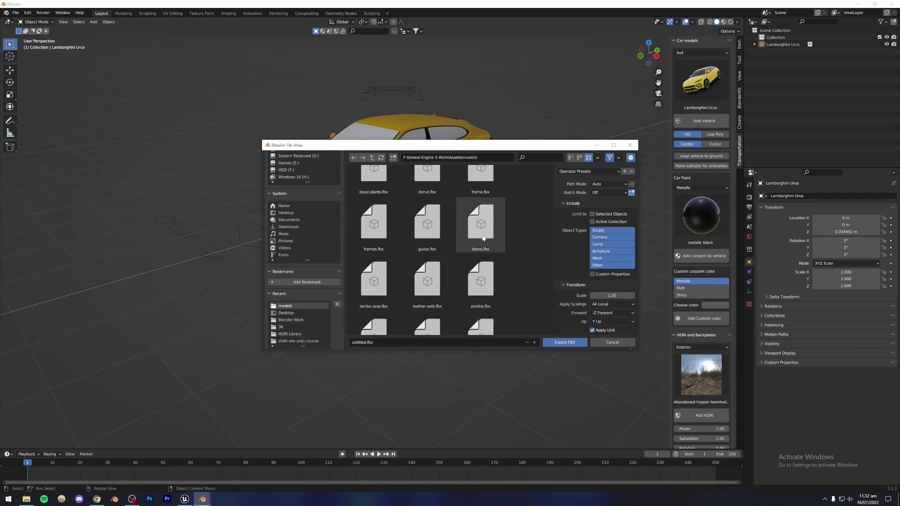
left_click(385, 228)
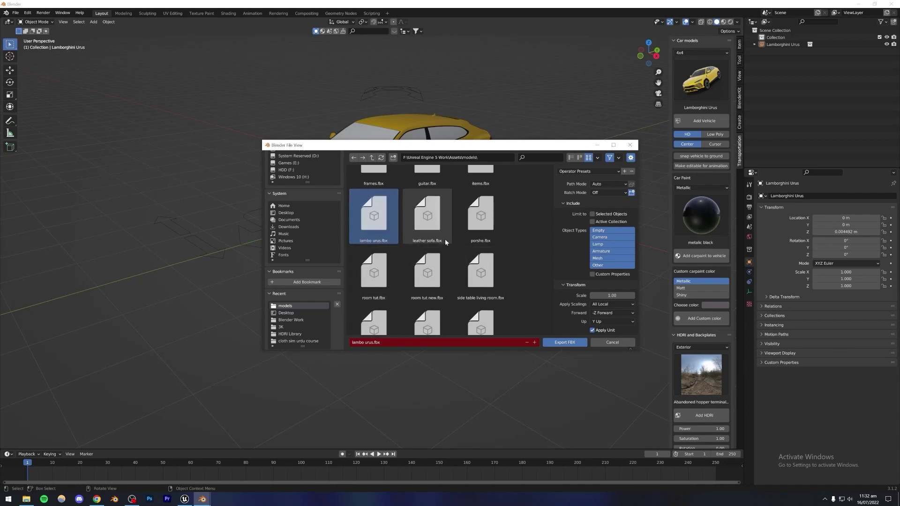
left_click(516, 240)
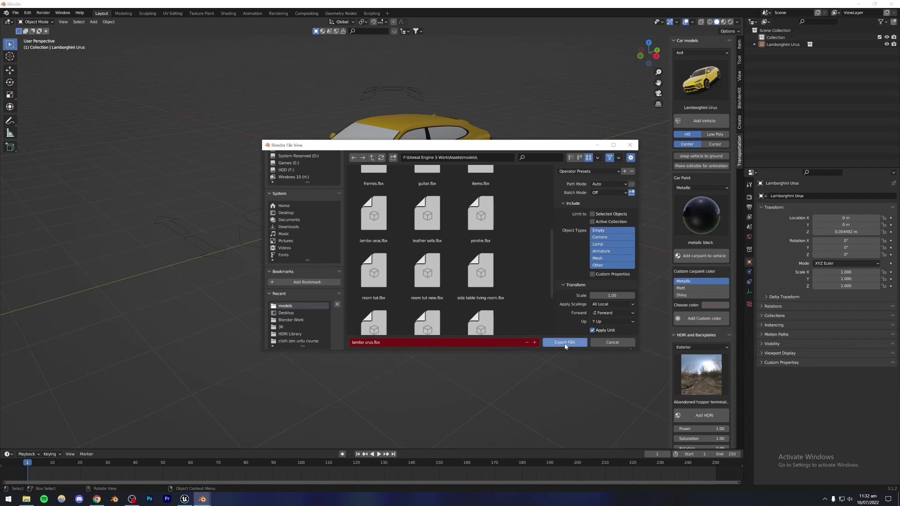
left_click(351, 213)
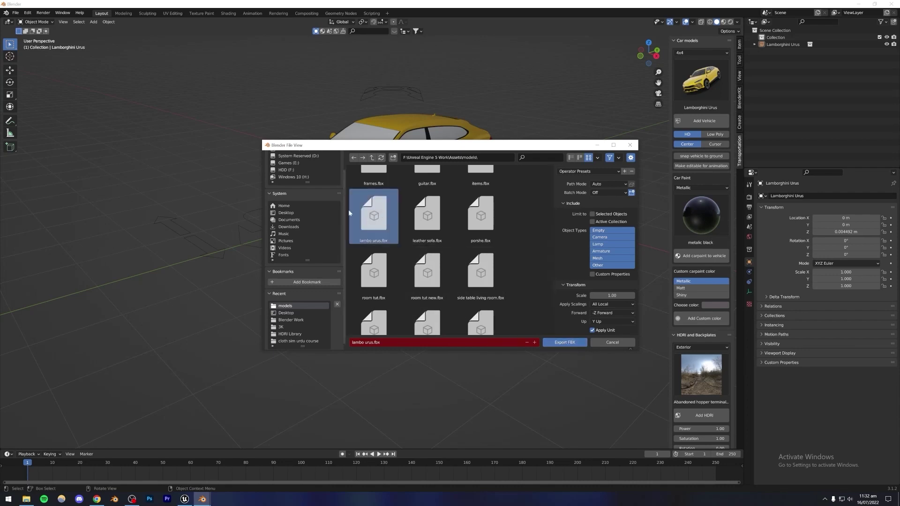
left_click(610, 343)
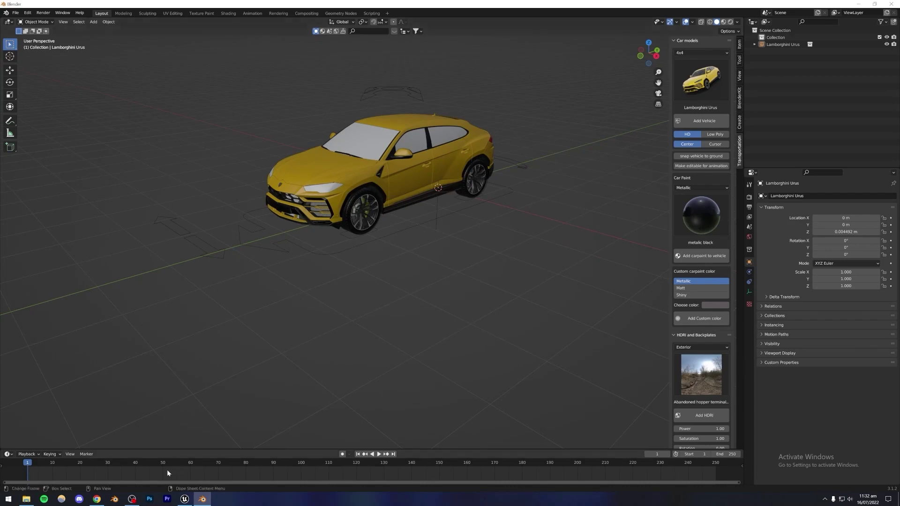
- Switch to Chrome, open the downloaded urus-absoluttm.zip and extract URUS SDC .fbx from its source folder to the desktop
left_click(97, 499)
left_click(30, 484)
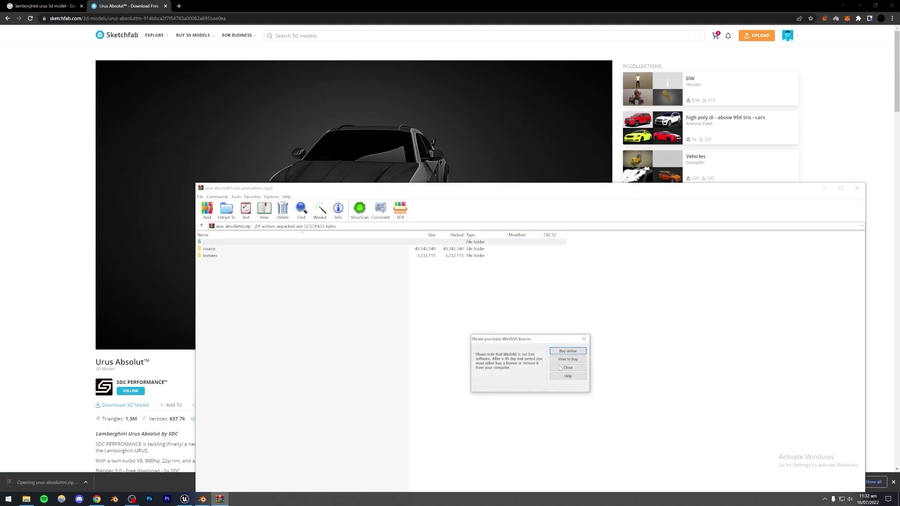
key("Escape")
right_click(257, 273)
left_click(258, 273)
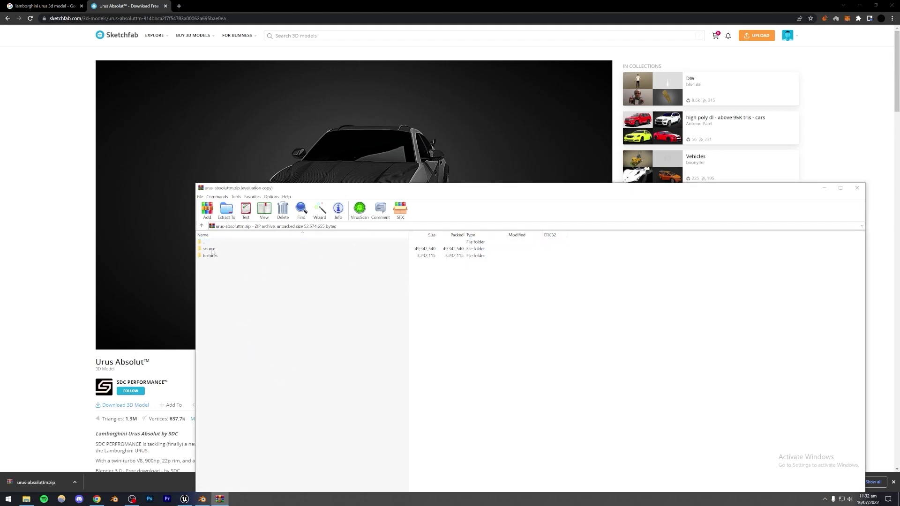
double_click(211, 249)
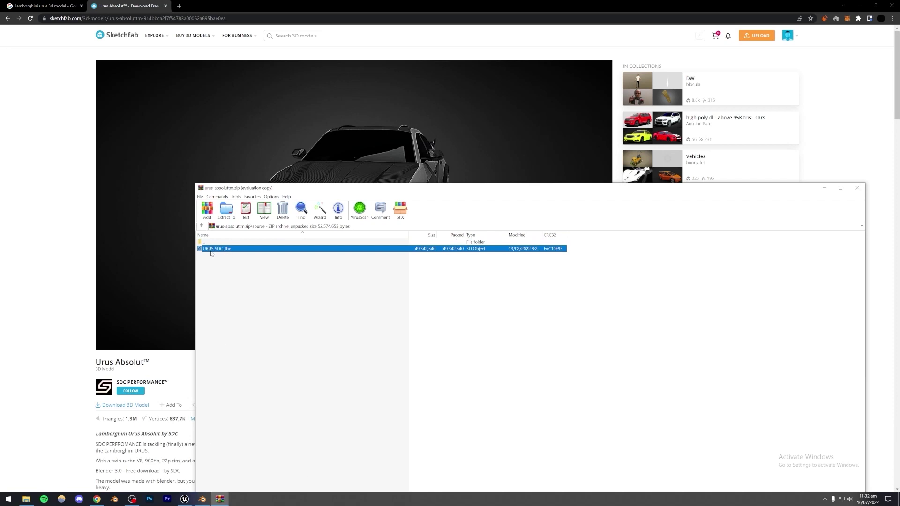
left_click(897, 504)
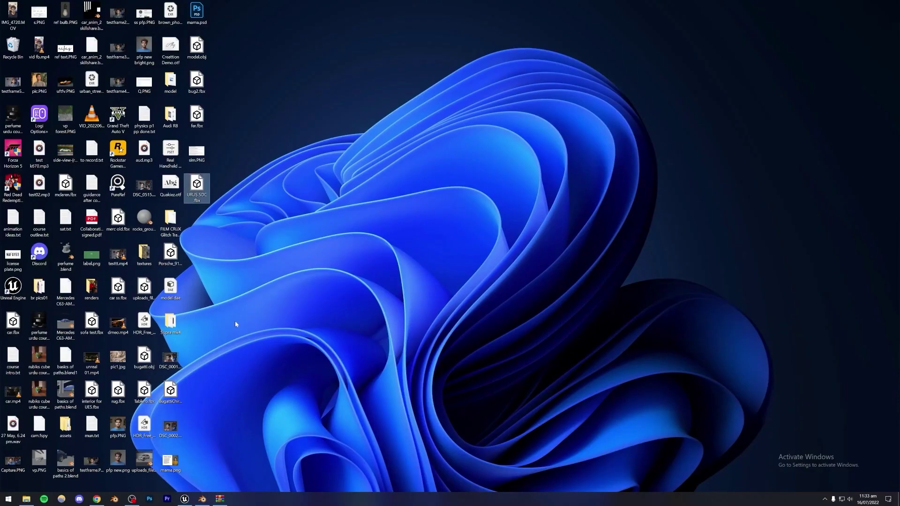
- Switch back to Blender and delete the yellow Lamborghini Urus from the scene
left_click(202, 499)
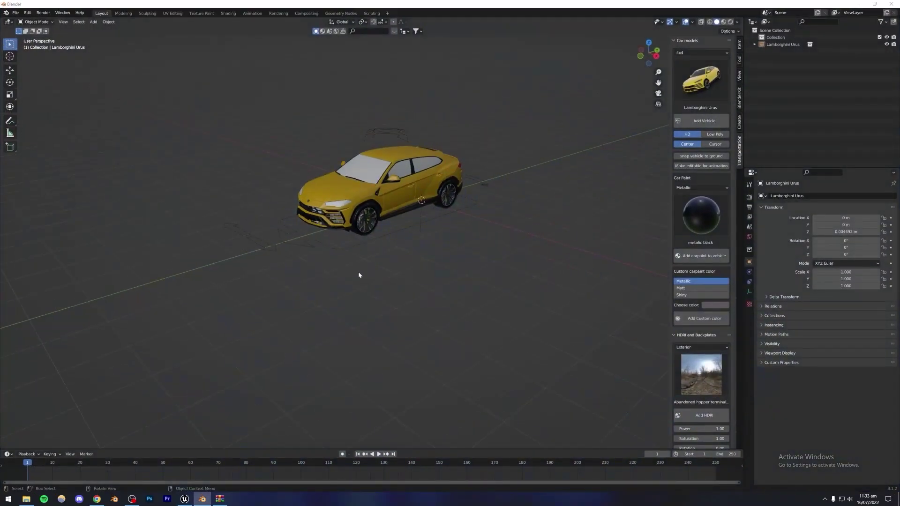
middle_click_drag(392, 213, 393, 269)
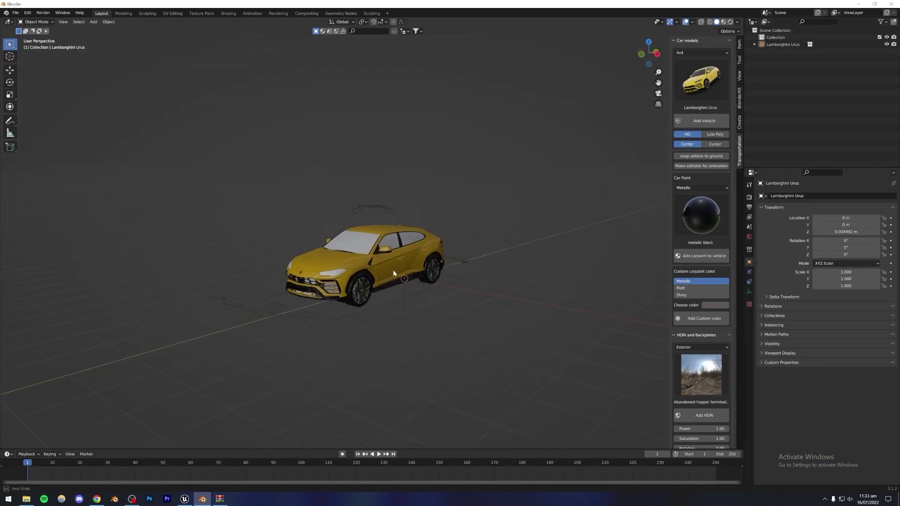
scroll(391, 272, "up", 2)
left_click(784, 44)
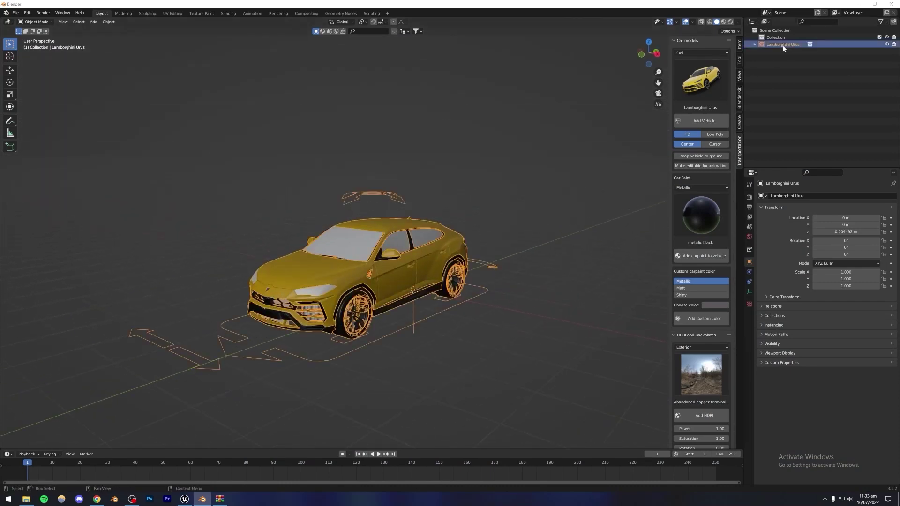
key("Delete")
- Import the FBX file URUS SDC .fbx from the Desktop folder into the empty scene
left_click(16, 13)
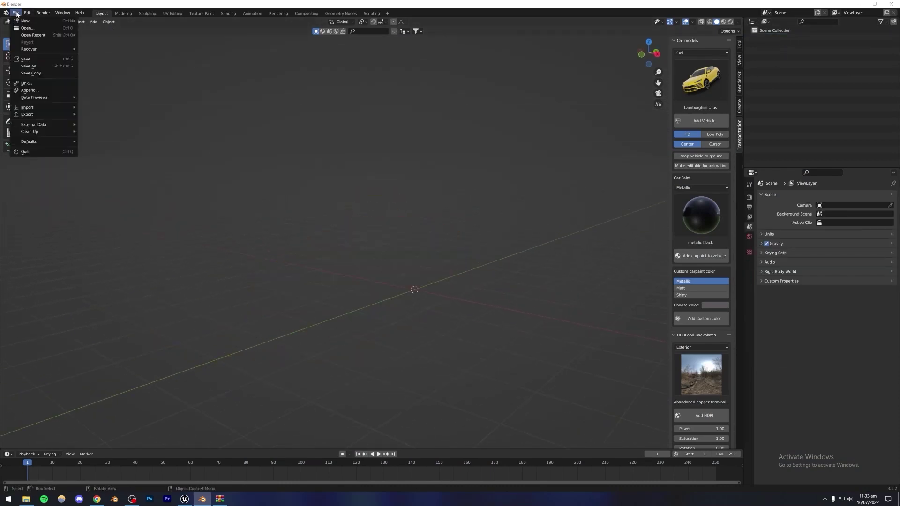
mouse_move(28, 108)
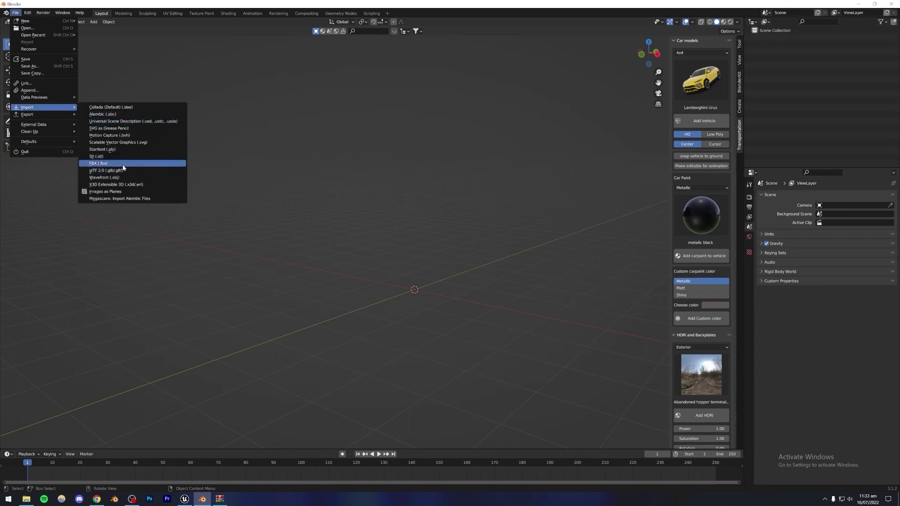
left_click(108, 164)
left_click(280, 233)
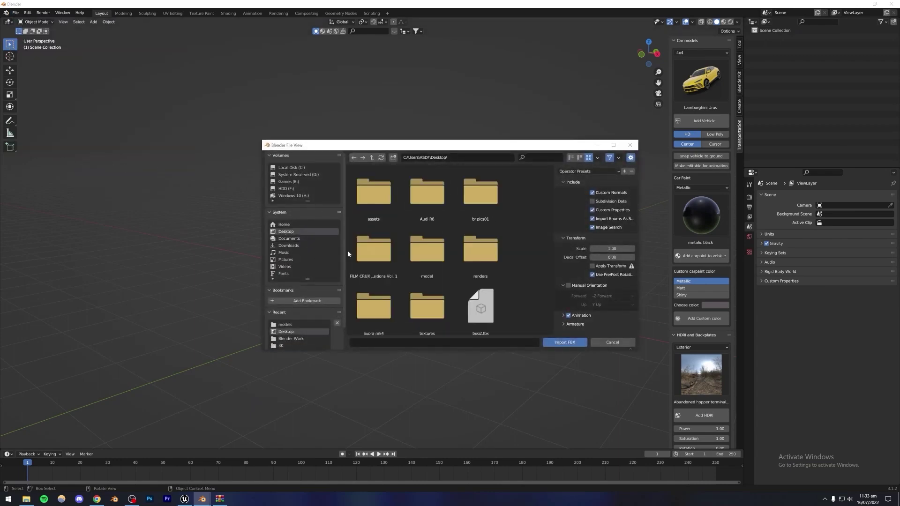
scroll(422, 263, "down", 5)
scroll(440, 271, "down", 2)
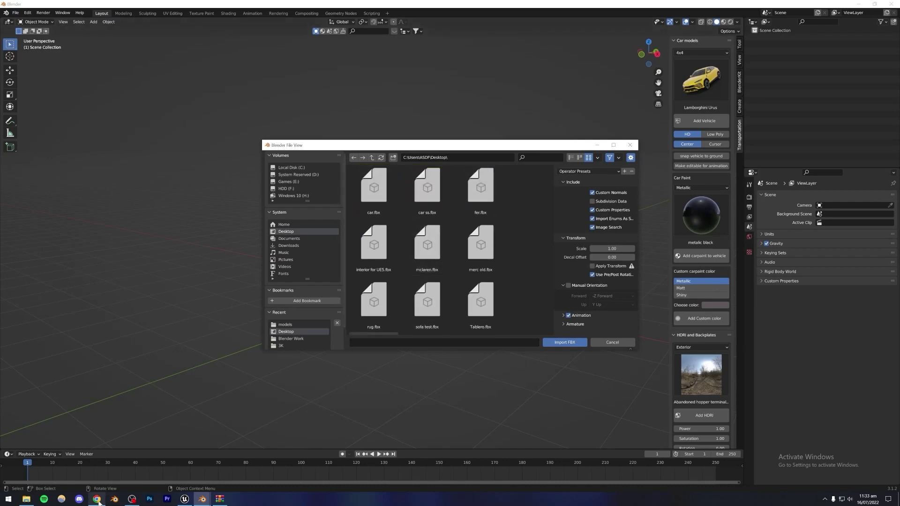
left_click(219, 499)
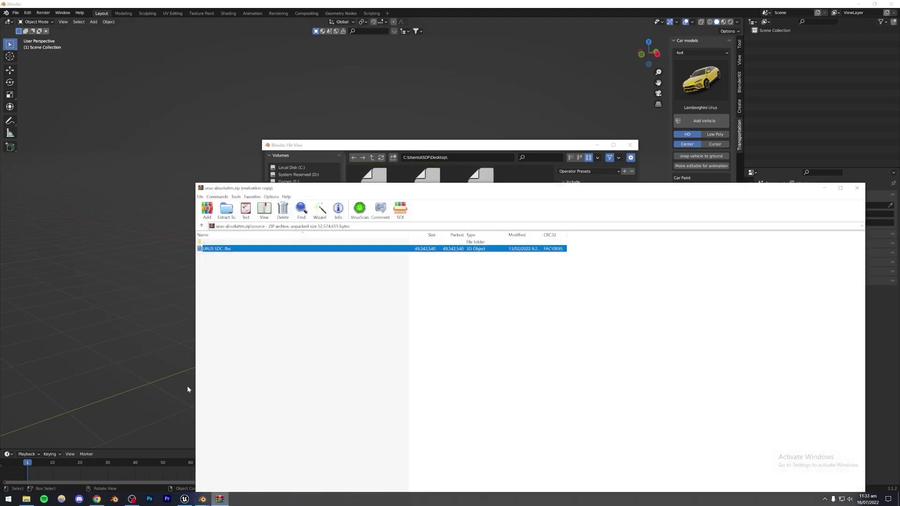
left_click(359, 182)
scroll(465, 252, "down", 3)
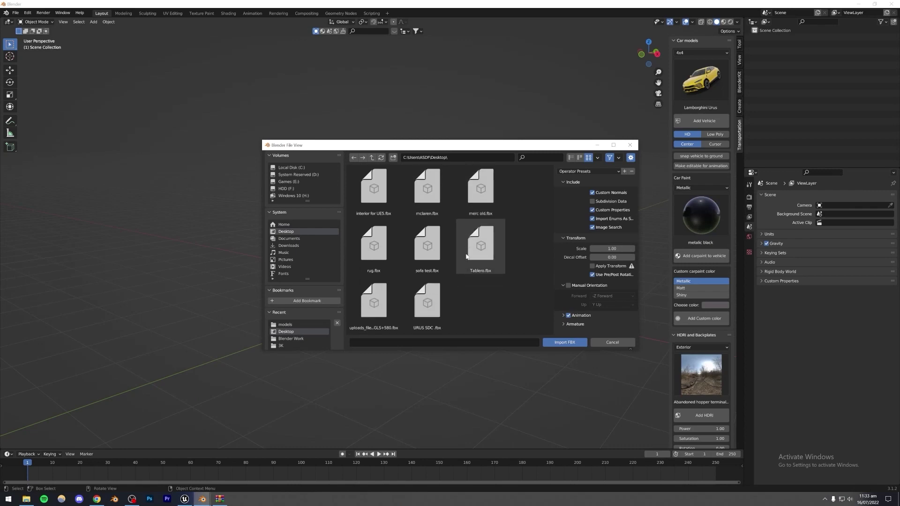
left_click(427, 303)
left_click(562, 341)
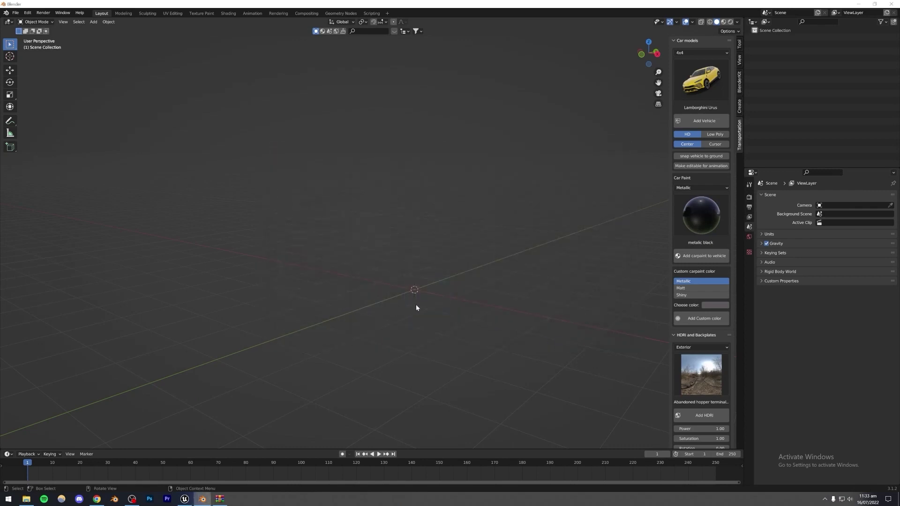
- Inspect the imported Urus up close around the front wheel, select its matt_black part and view the whole car
middle_click_drag(364, 291, 514, 202)
scroll(303, 307, "up", 5)
middle_click_drag(469, 267, 435, 249)
left_click(363, 316)
left_click(364, 316)
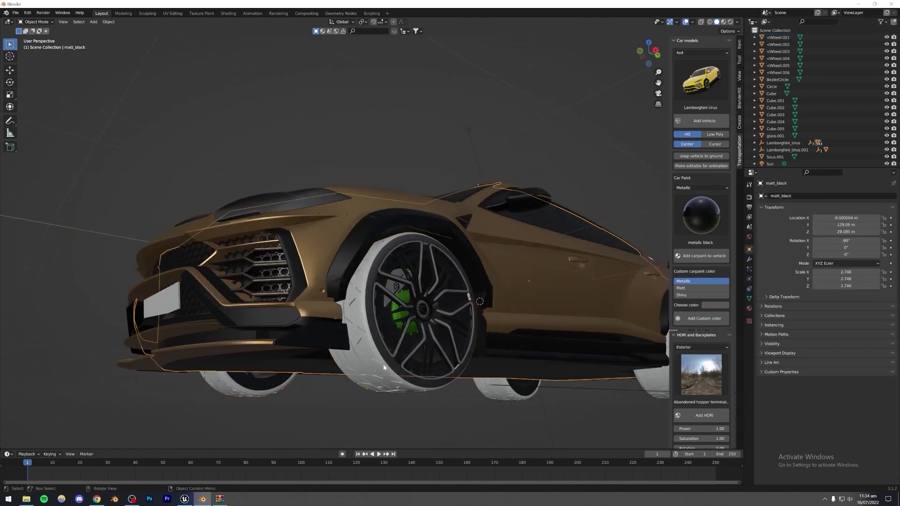
middle_click_drag(378, 330, 268, 296)
scroll(359, 299, "down", 5)
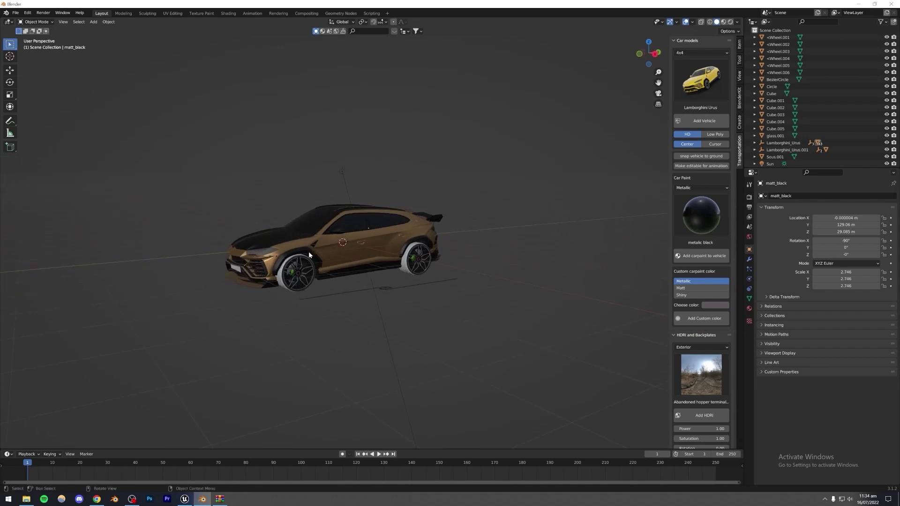
- Select every object in the scene and move them about 0.73 m up along Z so the wheels rest on the ground
left_click(771, 39)
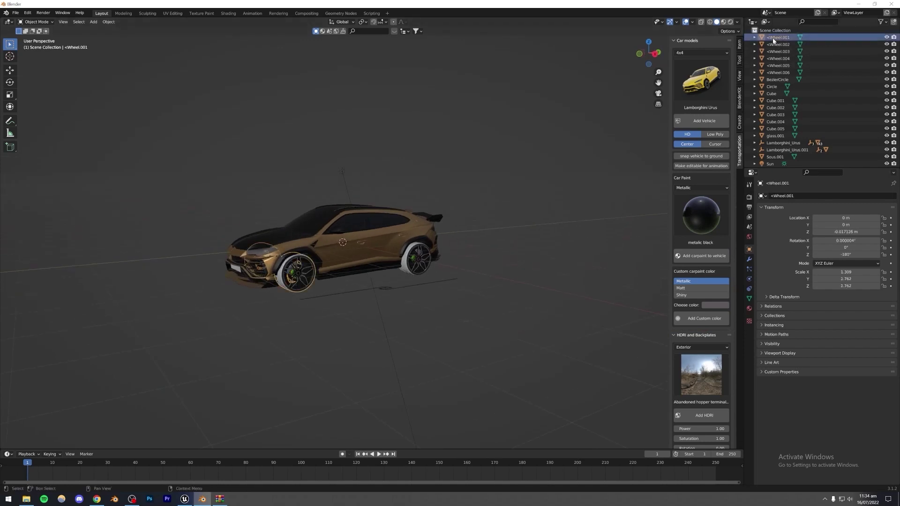
key("a")
middle_click_drag(399, 241, 376, 243, "alt")
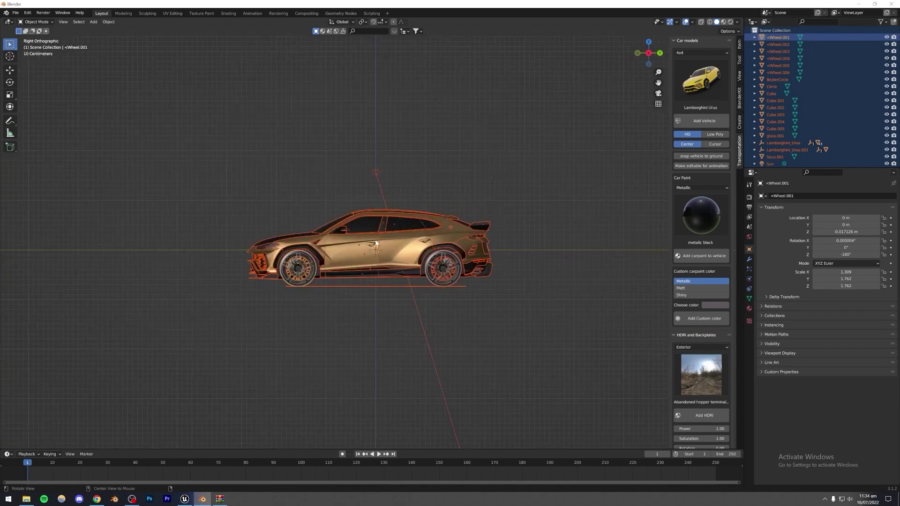
key("g")
key("y")
key("z")
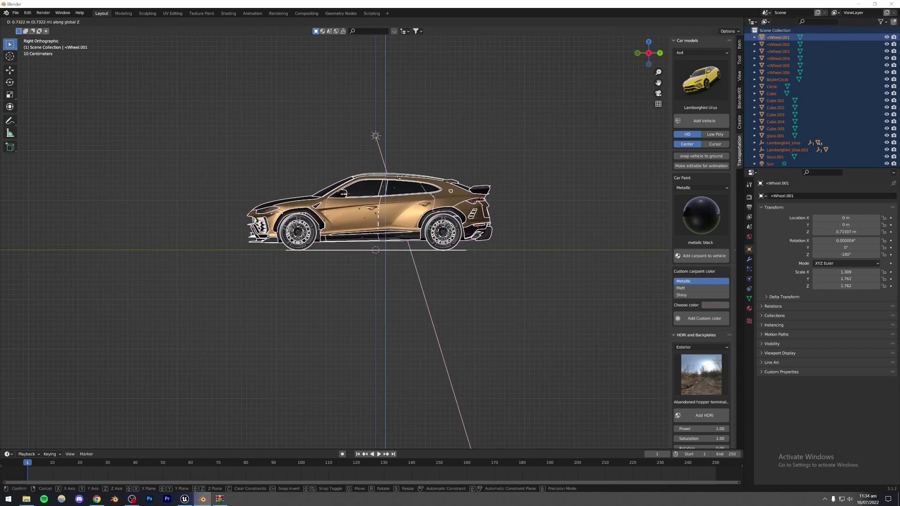
left_click(333, 235)
scroll(299, 254, "up", 5)
scroll(295, 267, "down", 5)
- Delete the stray outline object beneath the car and the sun light above it
middle_click_drag(295, 266, 367, 261)
left_click(381, 257)
key("Delete")
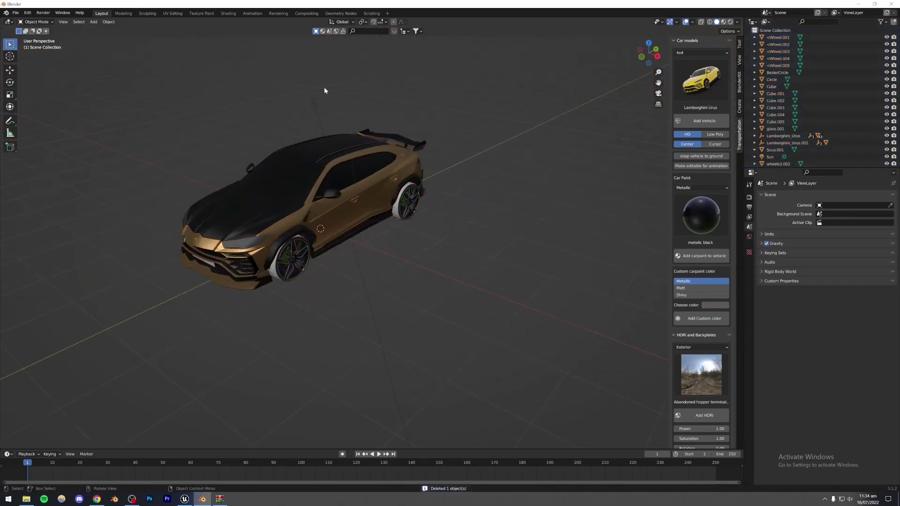
left_click(314, 101)
key("Delete")
middle_click_drag(338, 229, 395, 264)
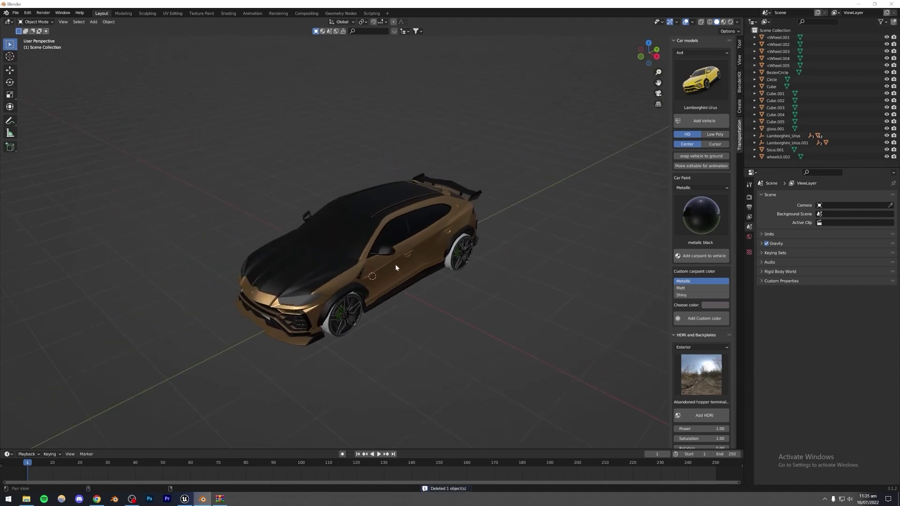
left_click(16, 13)
mouse_move(45, 116)
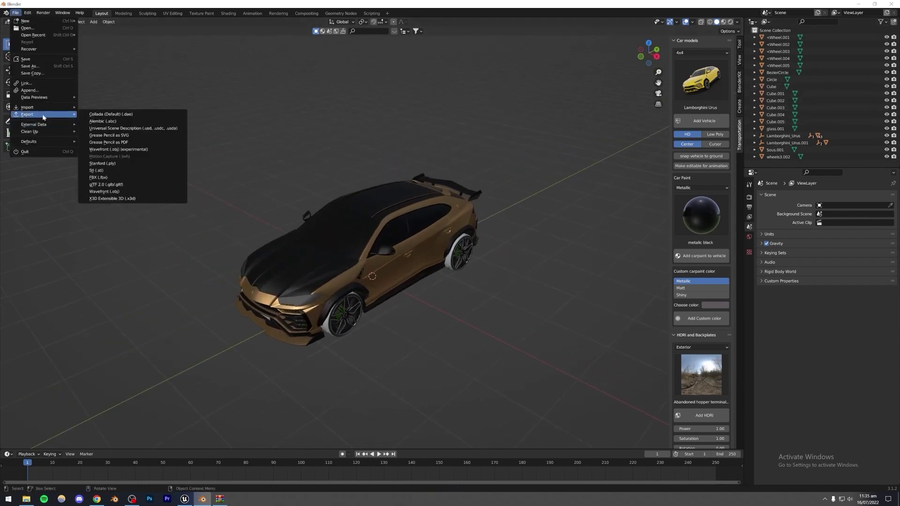
left_click(113, 179)
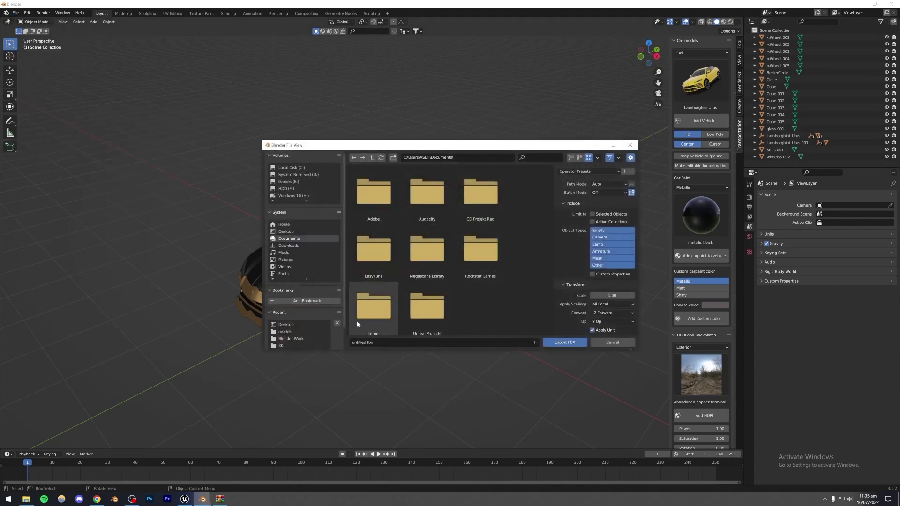
left_click(622, 342)
- Close Blender without saving, close the urus-absoluttm.zip archive window and switch to Unreal Engine
left_click(891, 4)
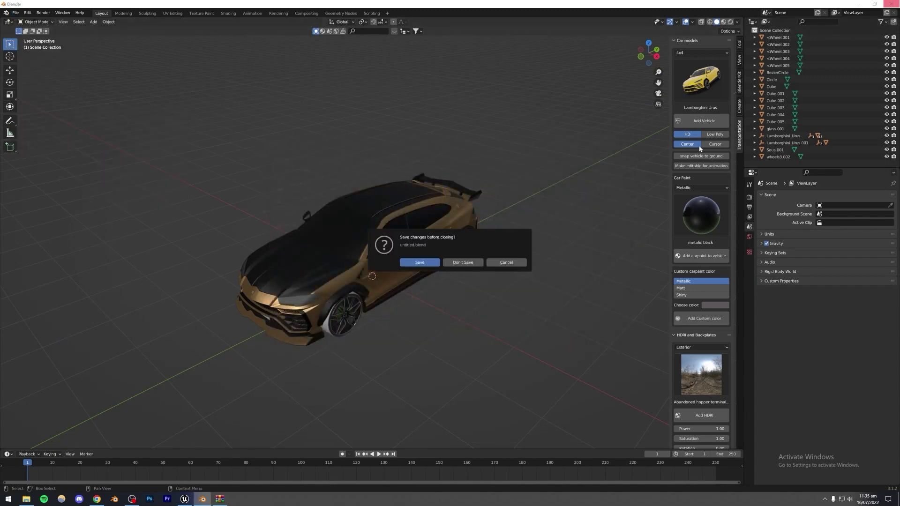
left_click(459, 264)
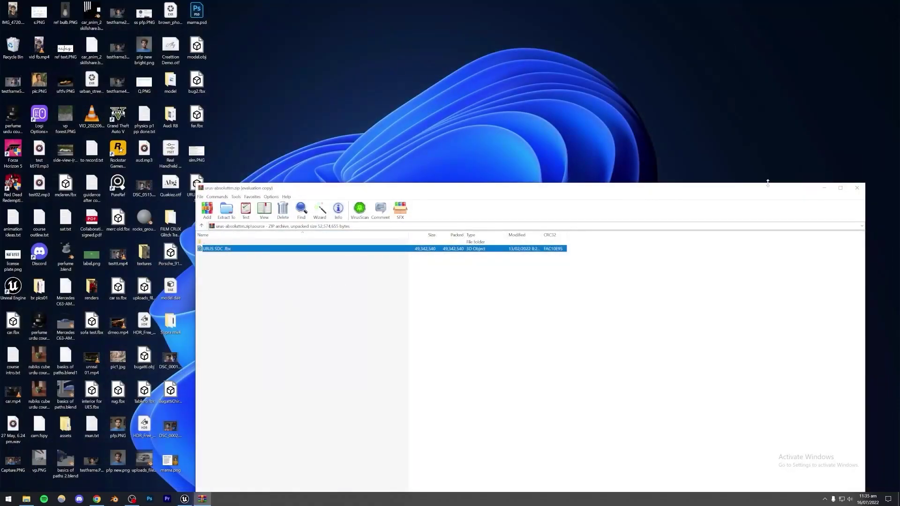
left_click(858, 188)
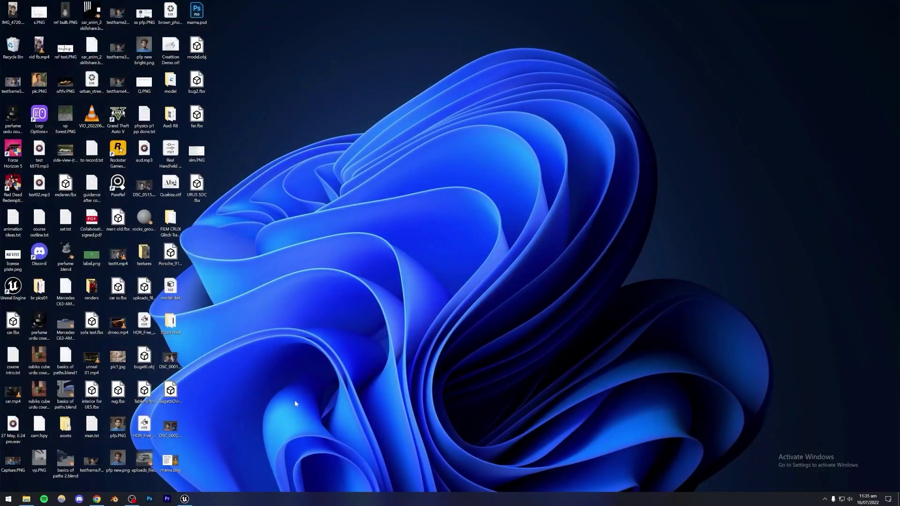
left_click(184, 499)
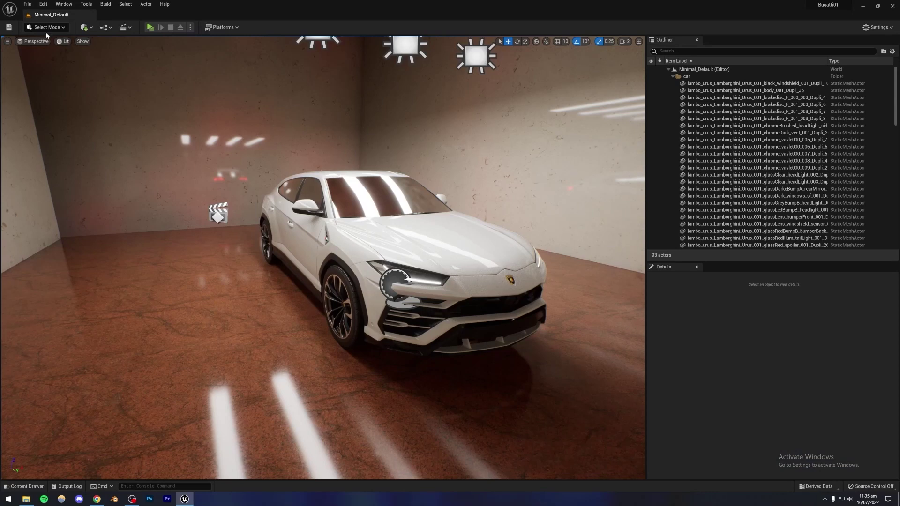
- Create a new level from the Empty Level template
left_click(27, 5)
left_click(40, 22)
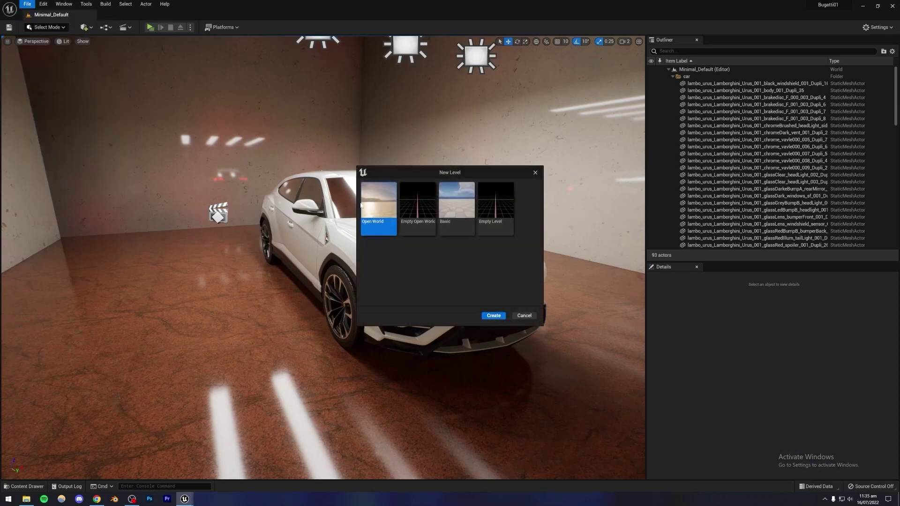
left_click(491, 210)
left_click(494, 316)
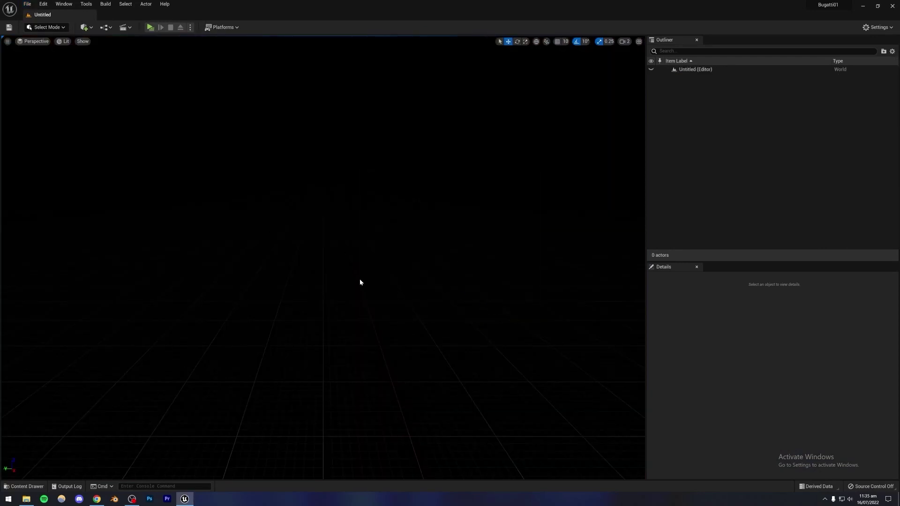
- Save the new level in the Content folder under the name urus_tut
key("ctrl+s")
type("t")
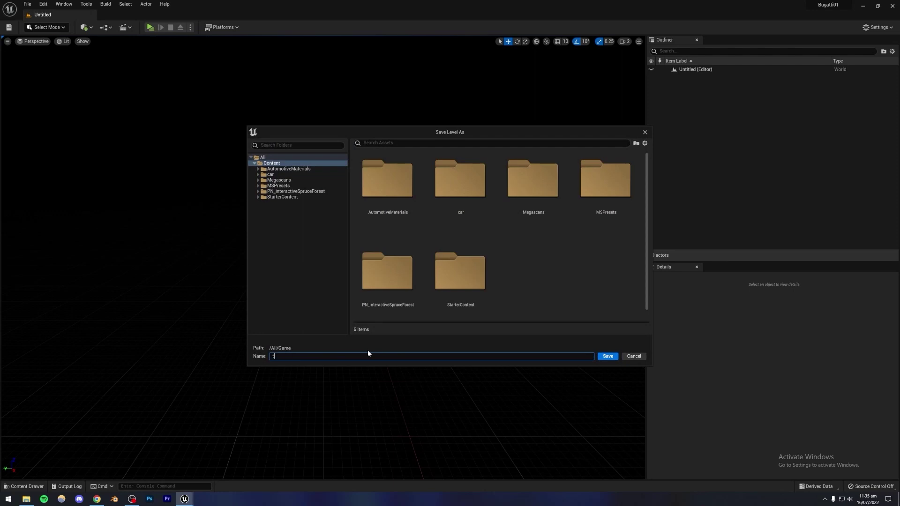
type("urus_tut")
key("Return")
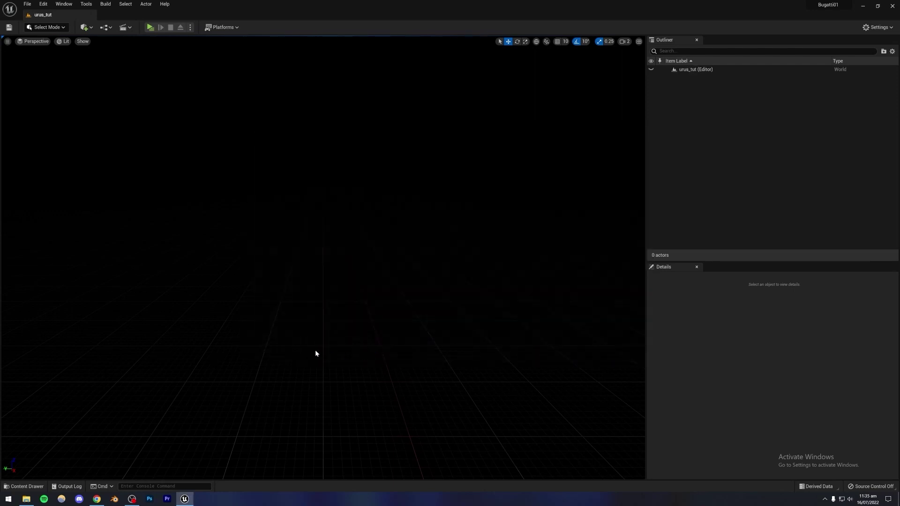
- Dock the Content Browser in the layout below the viewport and reduce its height slightly
left_click(24, 486)
left_click(834, 324)
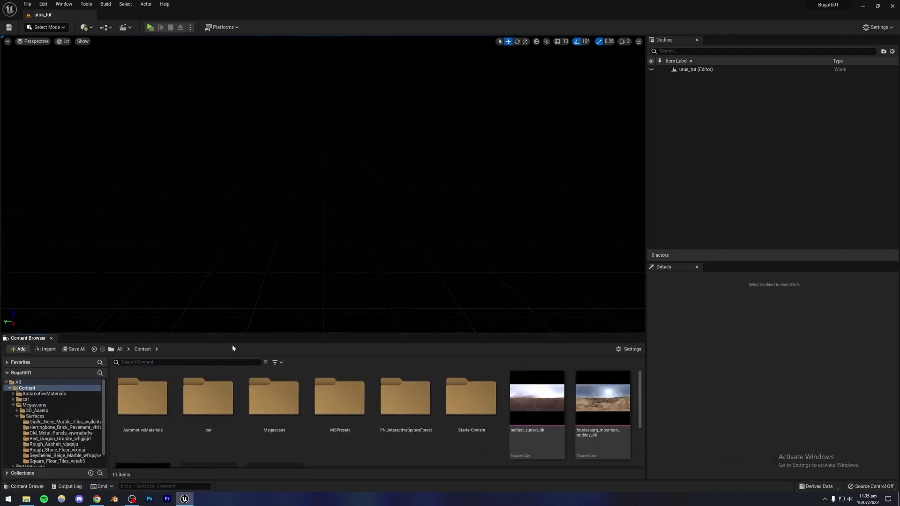
left_click_drag(233, 334, 234, 350)
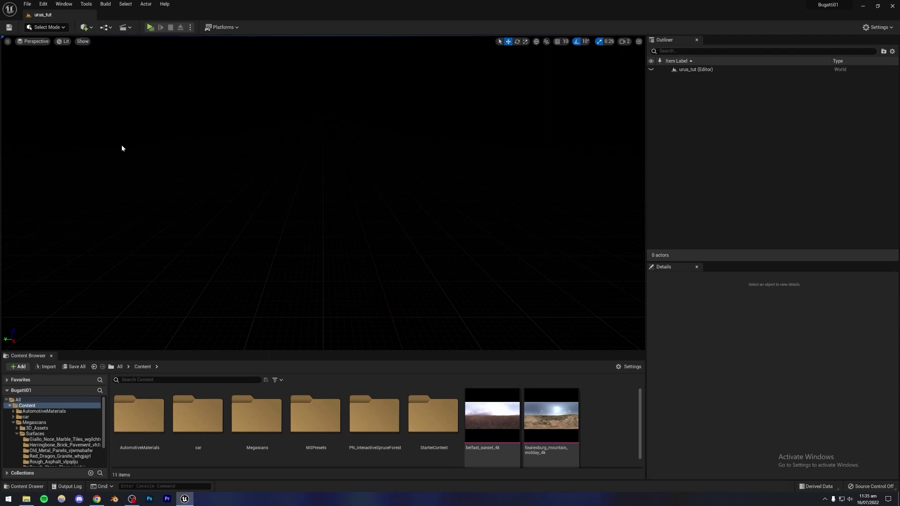
- Add a cube shape to the empty level
left_click(90, 28)
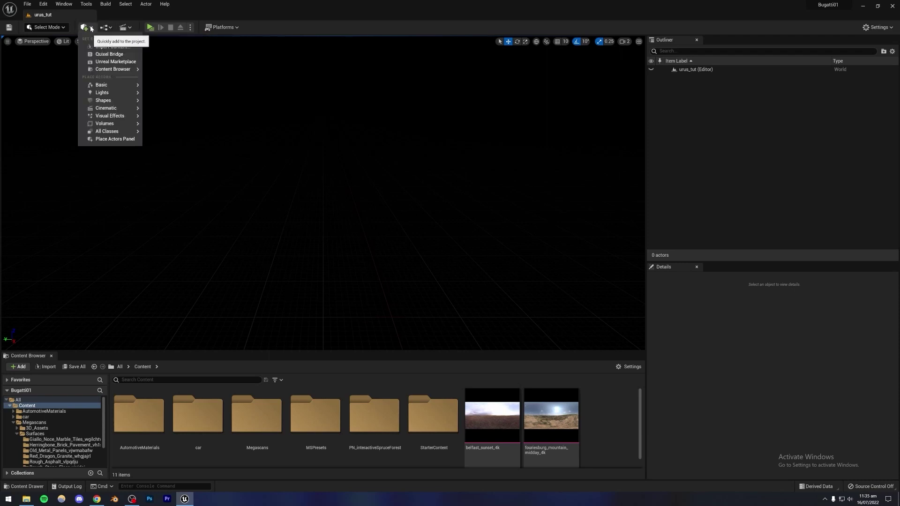
mouse_move(101, 87)
mouse_move(116, 100)
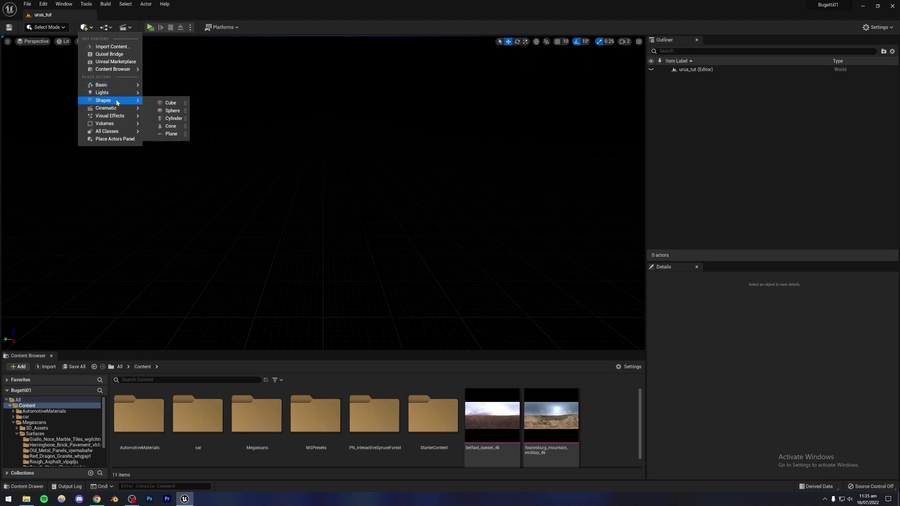
left_click(175, 104)
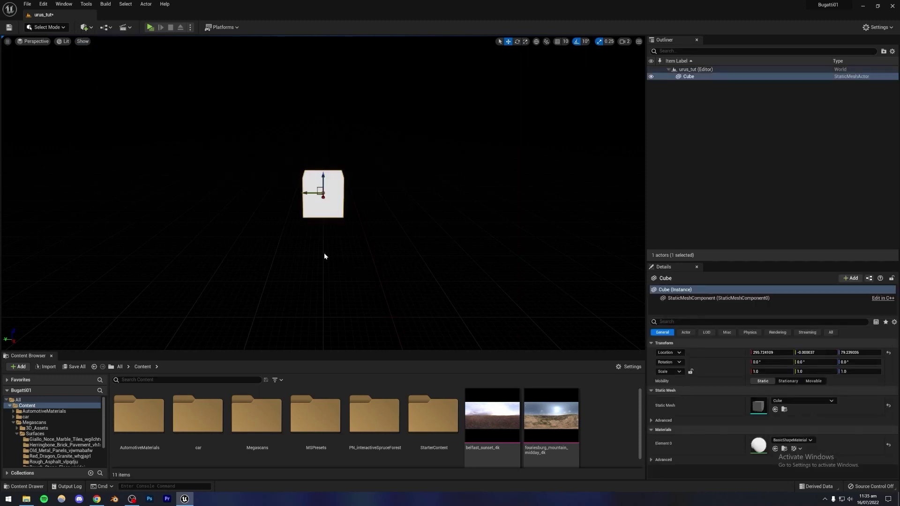
- Scale the cube to 9.5 in X and Y, keeping 1.0 in Z, to form a wide floor slab
left_click_drag(324, 256, 415, 277, "alt")
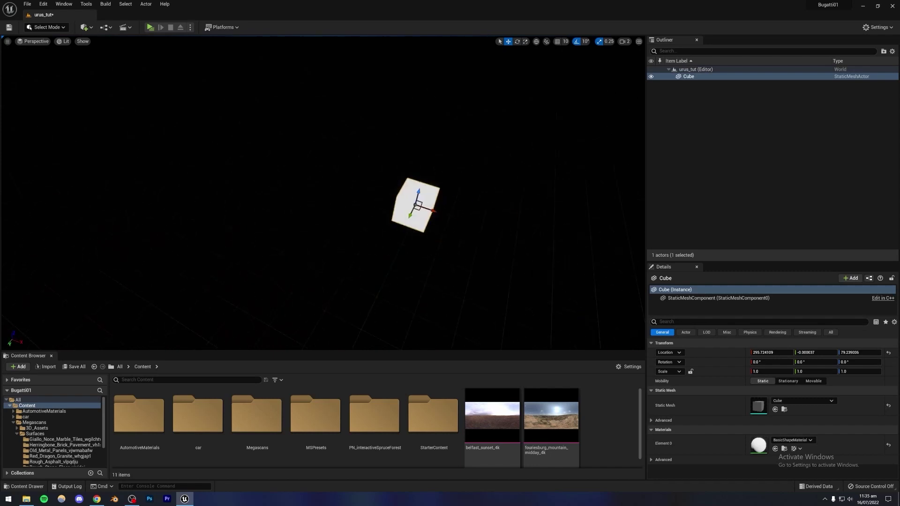
mouse_move(416, 276)
right_mouse_down()
mouse_move(487, 323)
mouse_move(522, 273)
mouse_move(514, 293)
mouse_move(479, 292)
mouse_move(464, 263)
mouse_move(445, 253)
mouse_move(422, 265)
right_mouse_up()
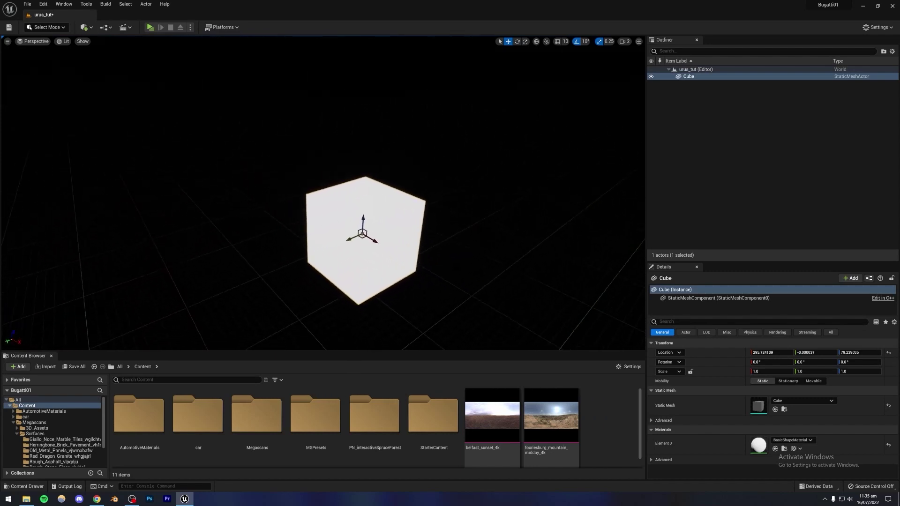
right_click_drag(333, 258, 342, 258)
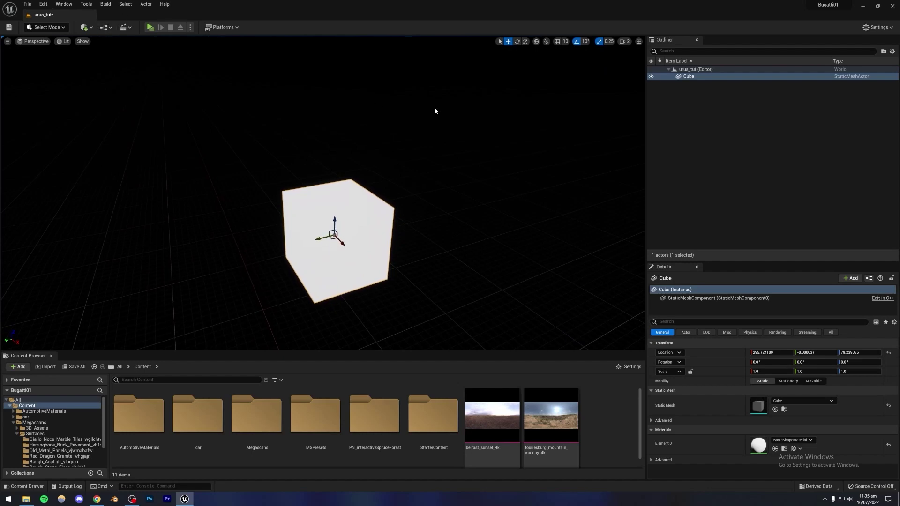
left_click(525, 42)
left_click_drag(332, 240, 408, 249)
mouse_move(399, 203)
right_mouse_down()
mouse_move(399, 225)
mouse_move(403, 207)
right_mouse_up()
key("s")
right_click_drag(229, 60, 229, 64)
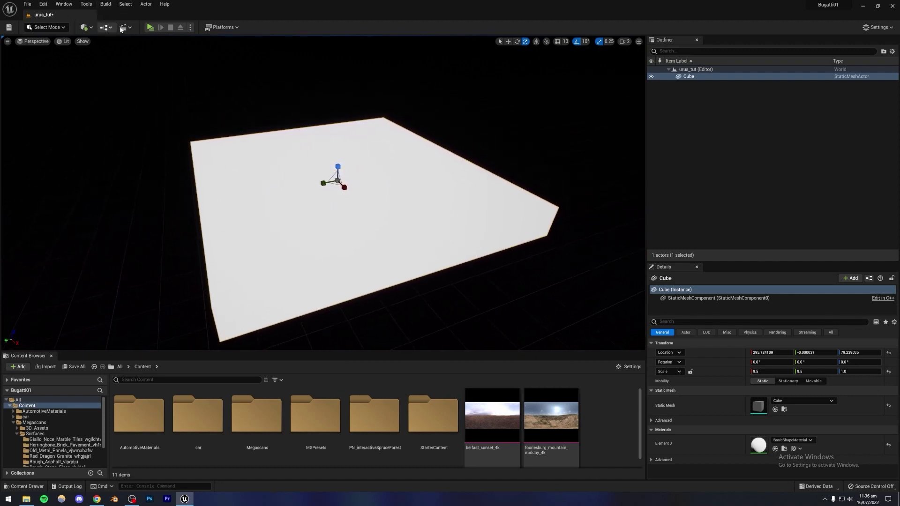
- Add a Rect Light to the level
left_click(85, 27)
mouse_move(116, 136)
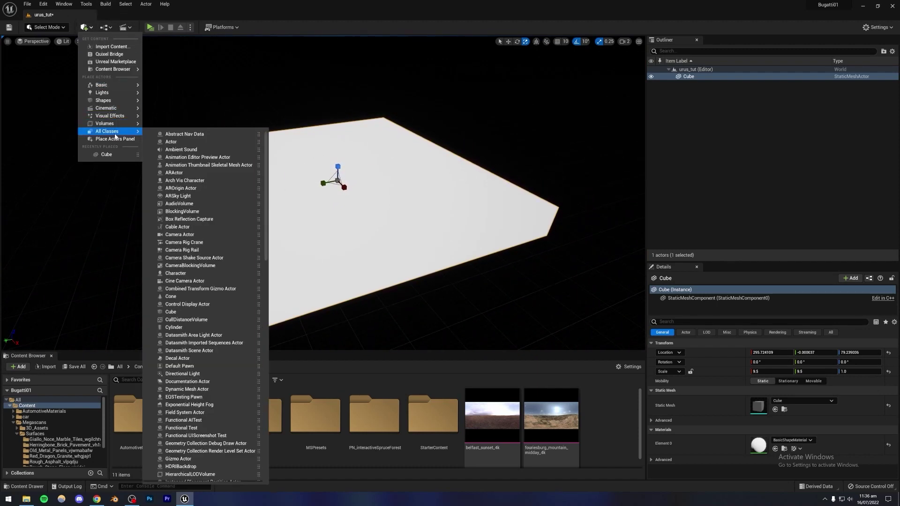
mouse_move(113, 96)
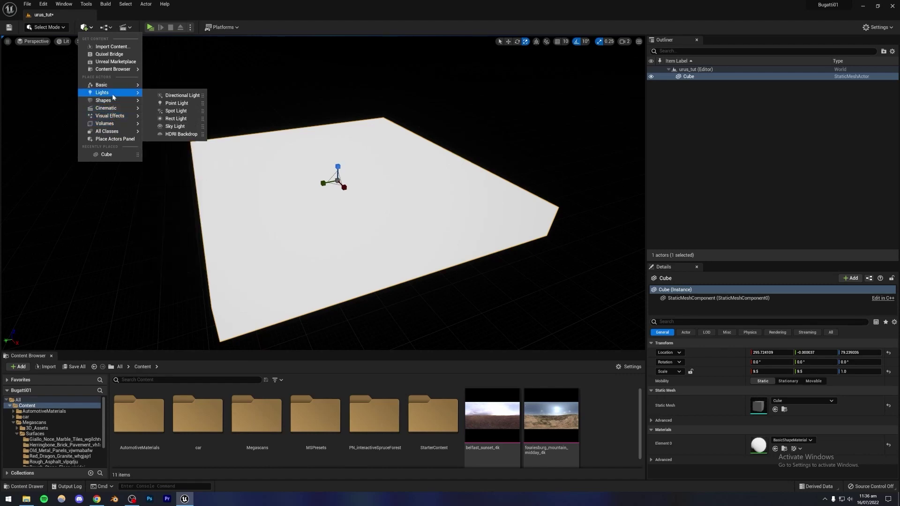
left_click(176, 118)
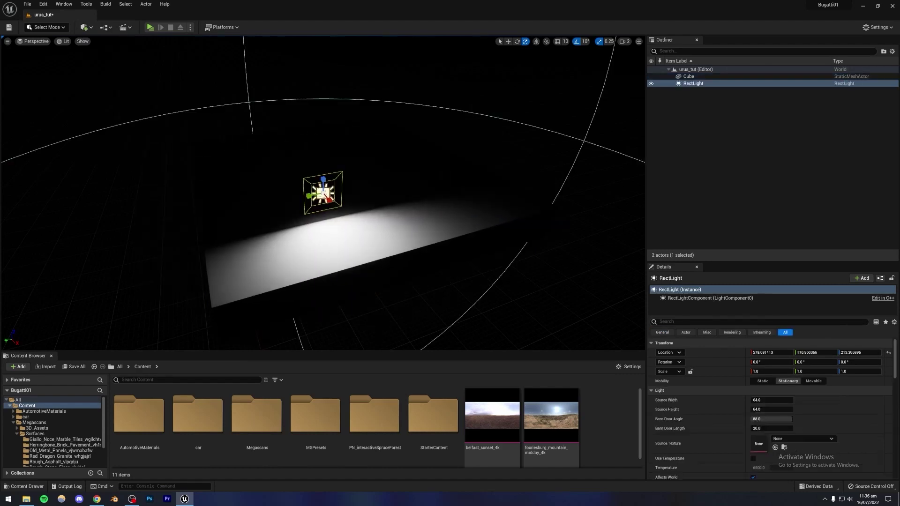
- Rotate the rect light to -90° on Y so it points down at the floor, and raise it to a Z location of about 780
left_click(517, 41)
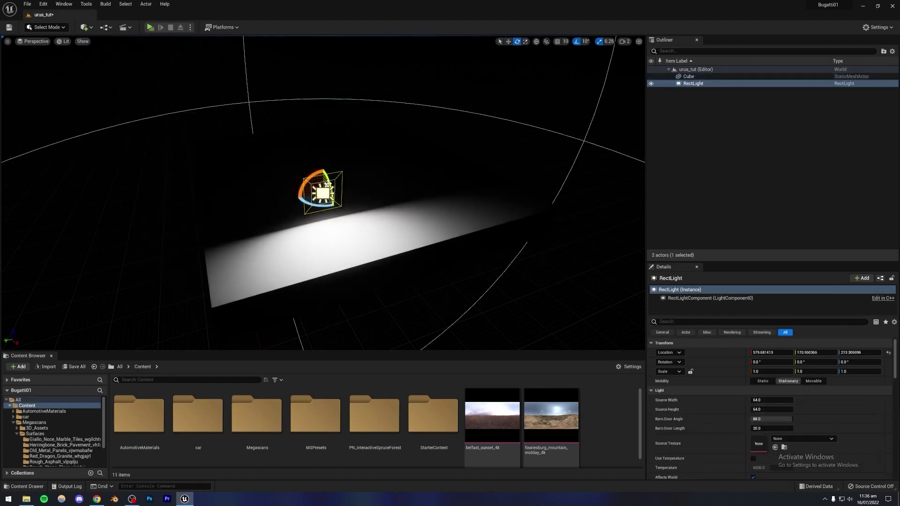
left_click_drag(326, 184, 324, 38)
left_click(508, 41)
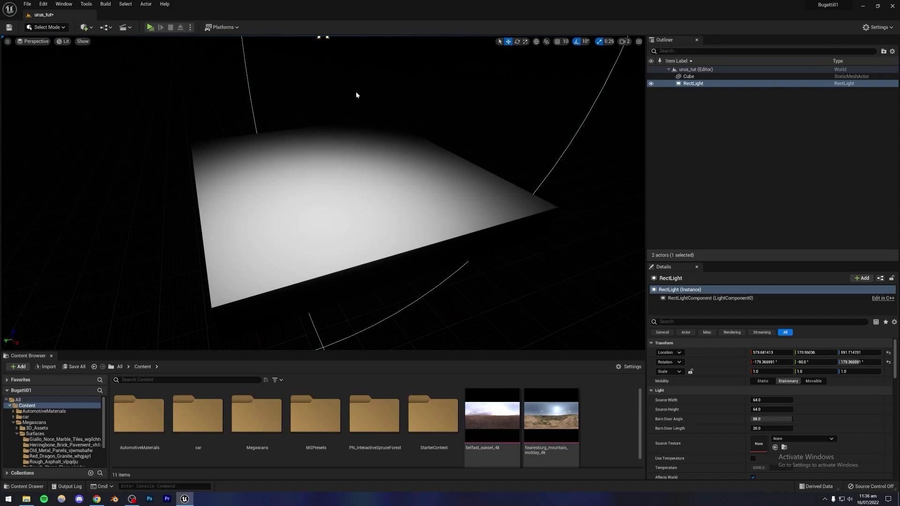
right_click_drag(394, 192, 377, 136)
key("s")
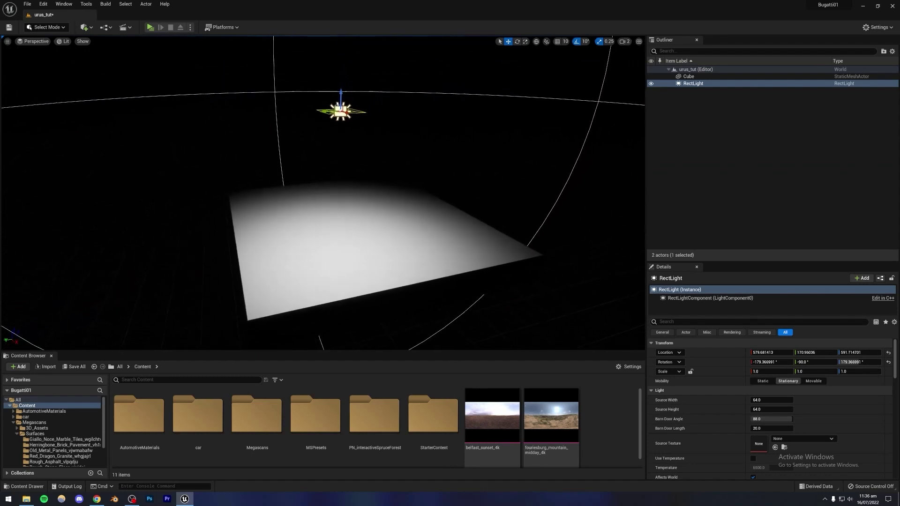
right_click_drag(356, 56, 375, 167)
left_click_drag(338, 105, 339, 38)
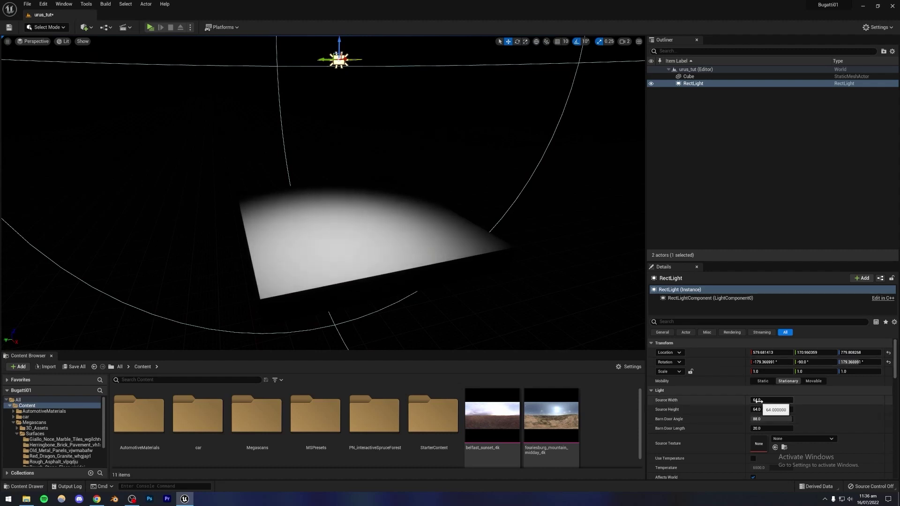
- Enlarge the rect light's source width to about 407 and its source height to about 638
left_click_drag(758, 401, 784, 410)
mouse_move(469, 244)
right_mouse_down()
mouse_move(499, 271)
mouse_move(459, 225)
mouse_move(459, 250)
mouse_move(466, 240)
right_mouse_up()
key("w")
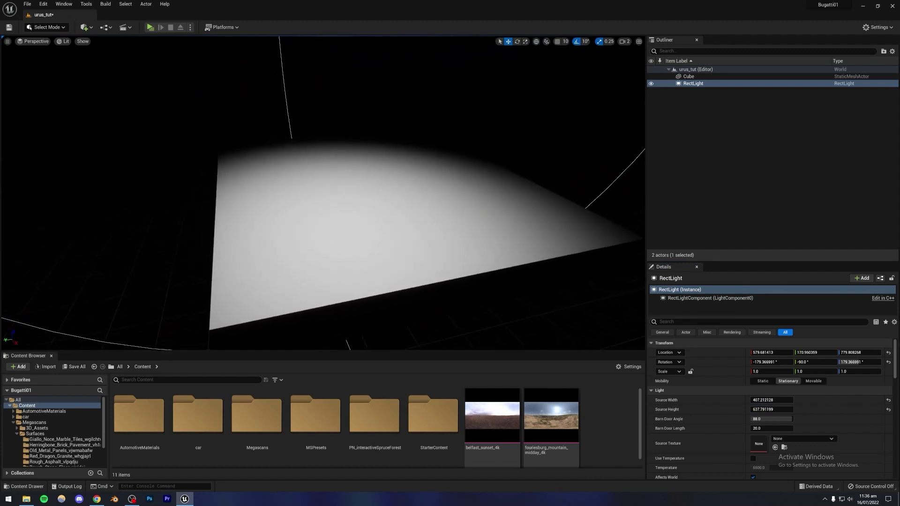
right_click_drag(268, 311, 268, 310)
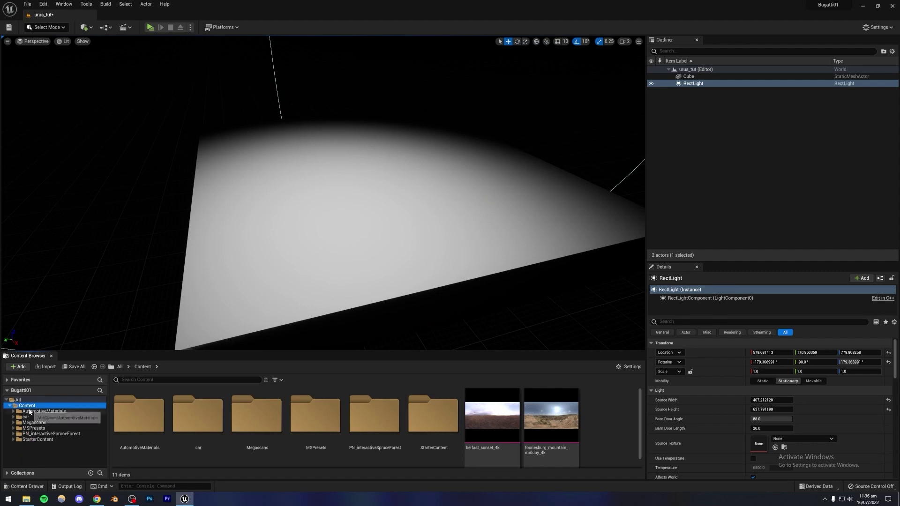
- Create a new folder named urus_tut inside the project's car content folder
right_click(26, 408)
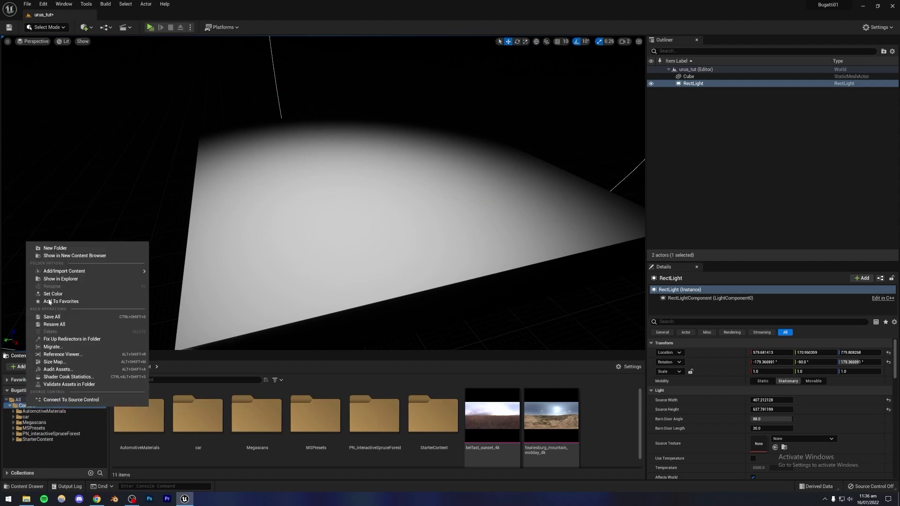
left_click(40, 461)
left_click(26, 417)
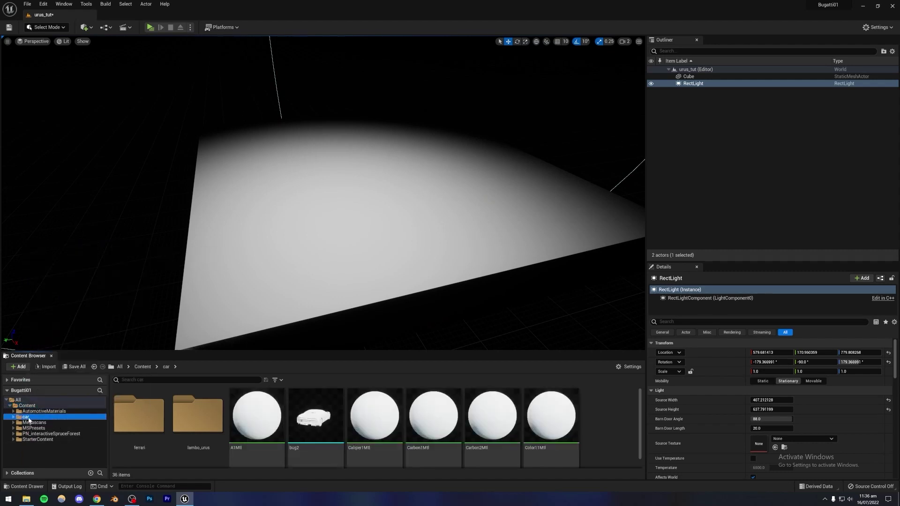
left_click(199, 448)
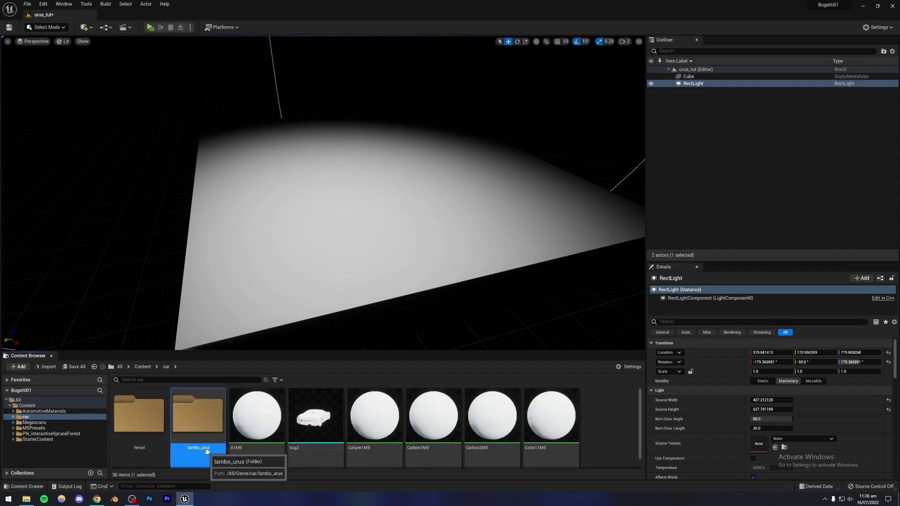
left_click(13, 417)
left_click(26, 417)
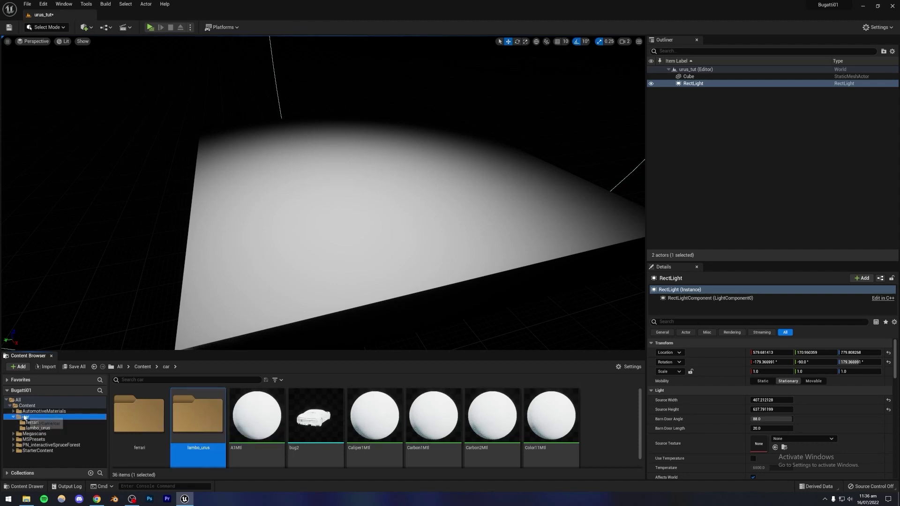
right_click(25, 418)
left_click(47, 259)
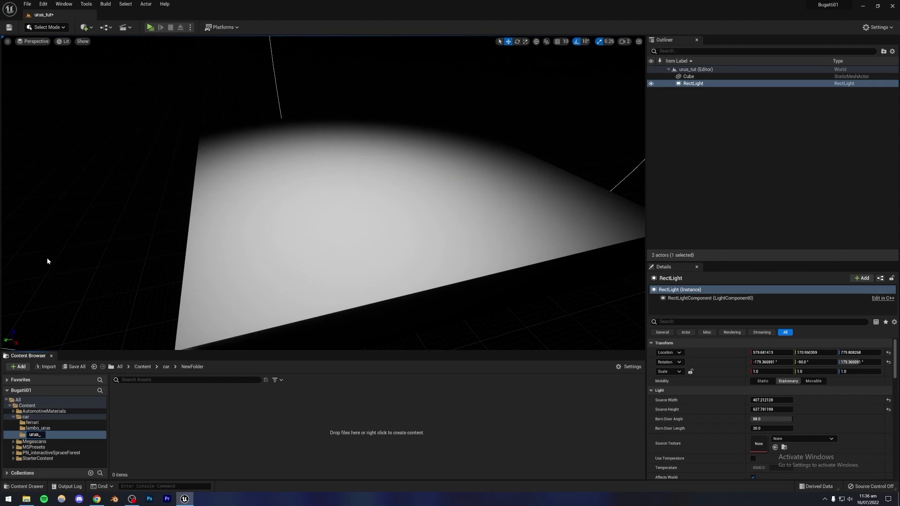
type("urus_tut")
key("Return")
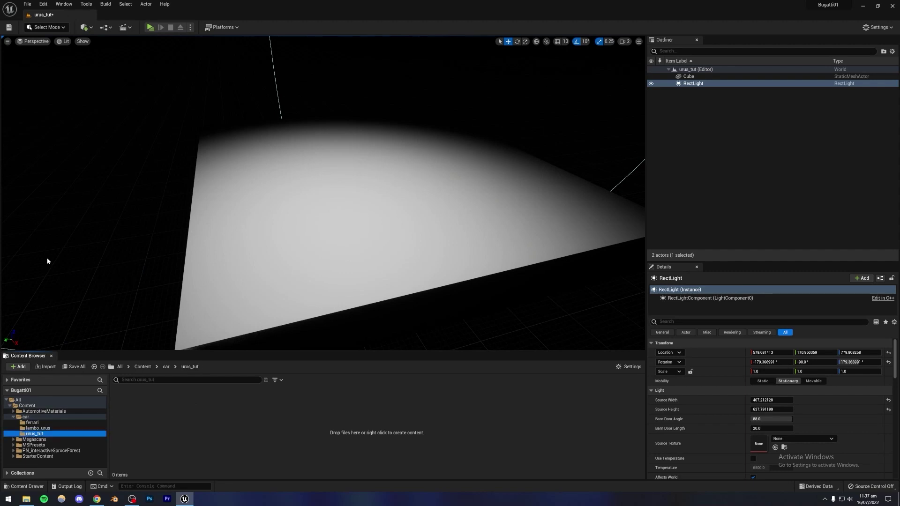
left_click(185, 443)
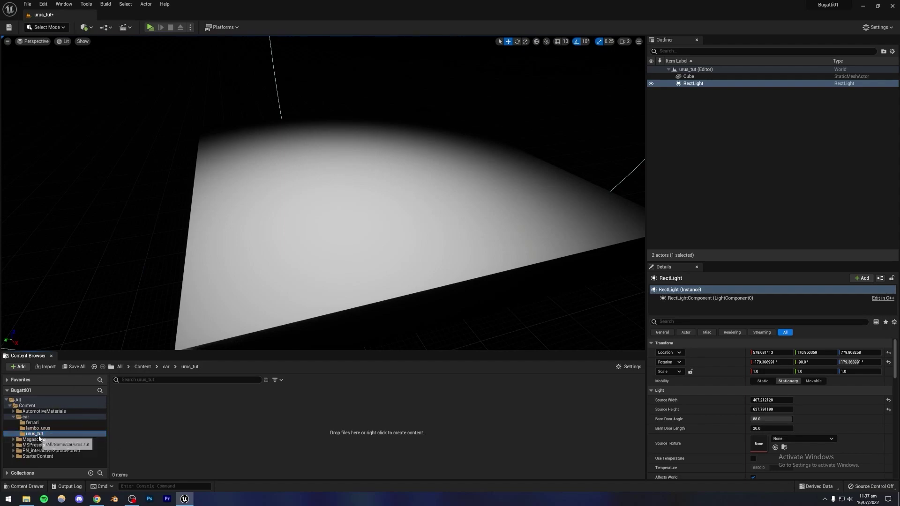
- Import lambo urus.fbx from the Assets/models folder into the urus_tut folder, importing all with the default FBX options
left_click(25, 500)
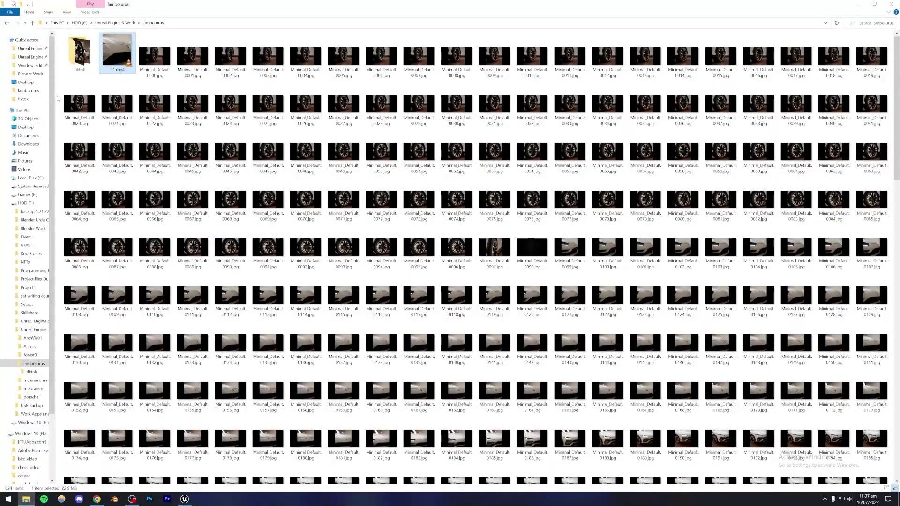
left_click(26, 127)
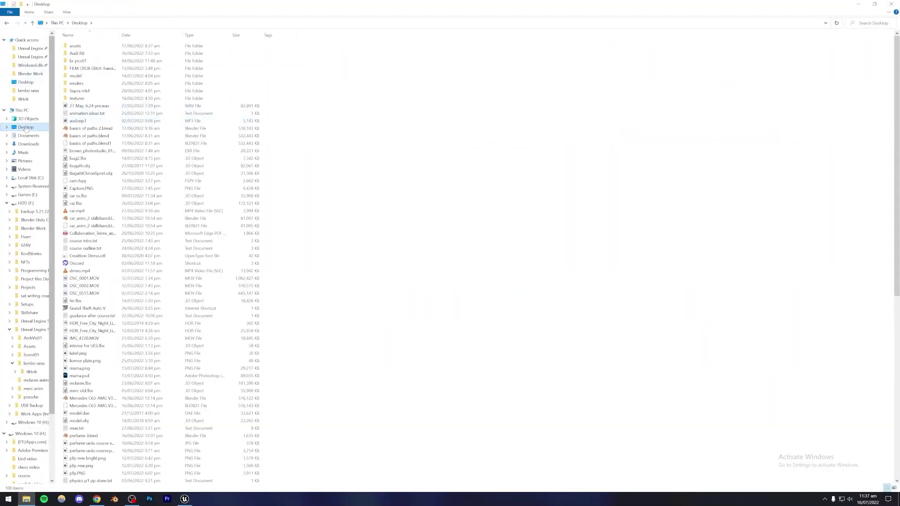
left_click(31, 53)
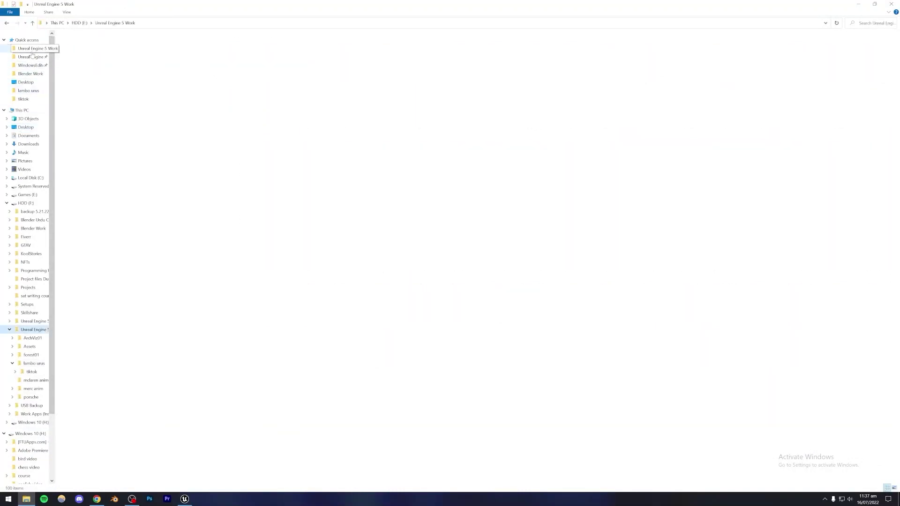
double_click(82, 52)
double_click(76, 46)
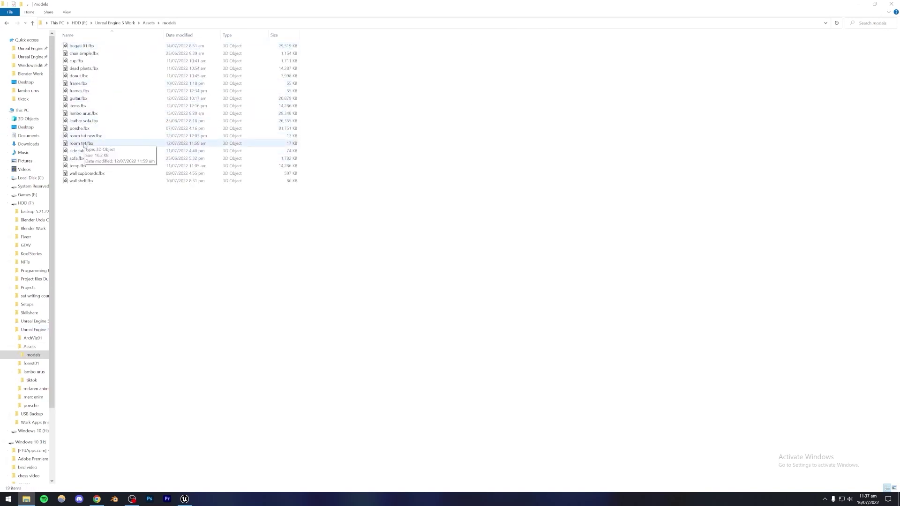
left_click(80, 114)
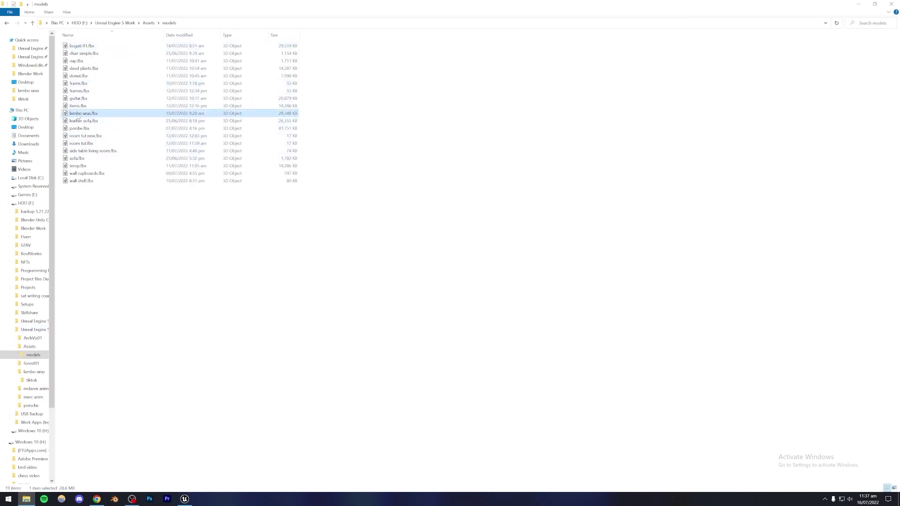
left_click_drag(129, 149, 302, 434)
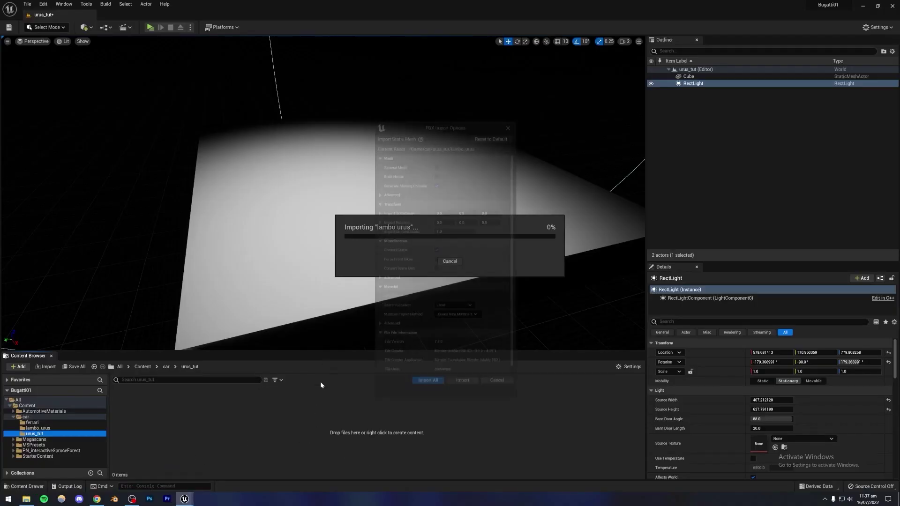
left_click(425, 383)
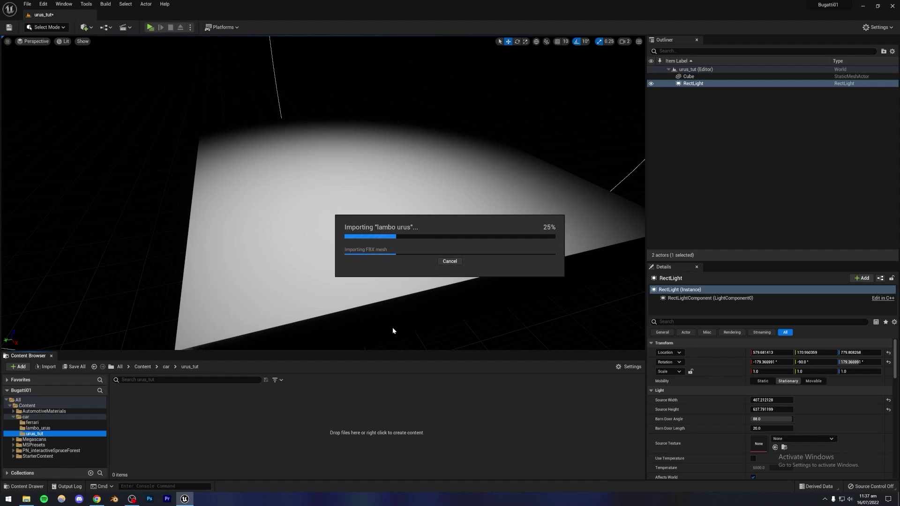
left_click(651, 152)
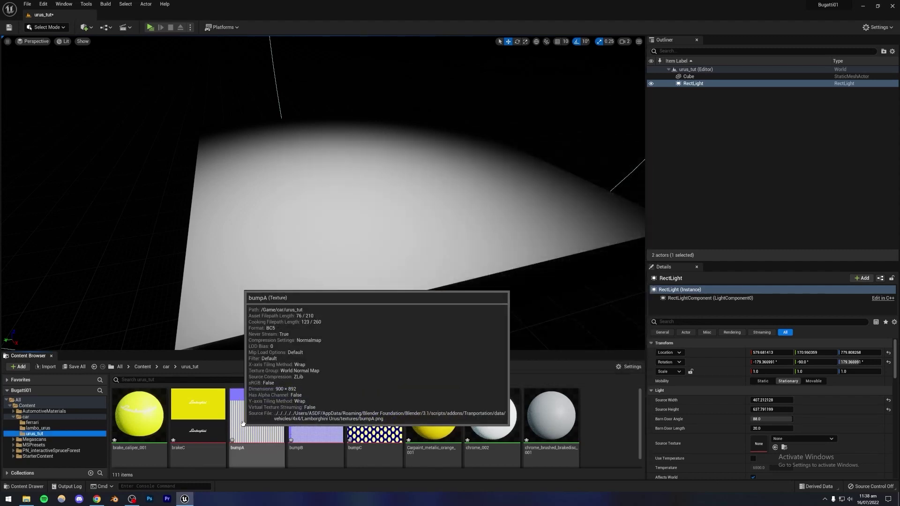
- Enlarge the asset browsing area and look through the imported Urus materials, textures and static meshes
scroll(346, 424, "down", 1)
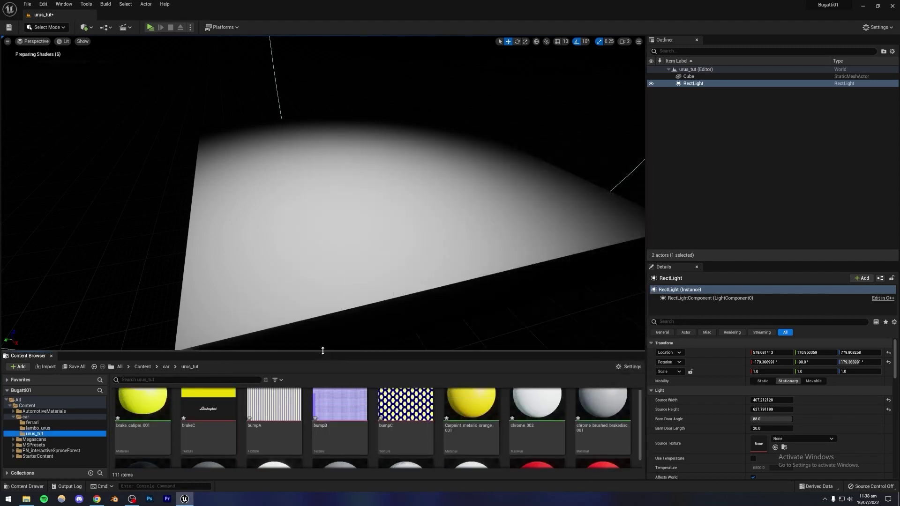
left_click_drag(322, 350, 353, 157)
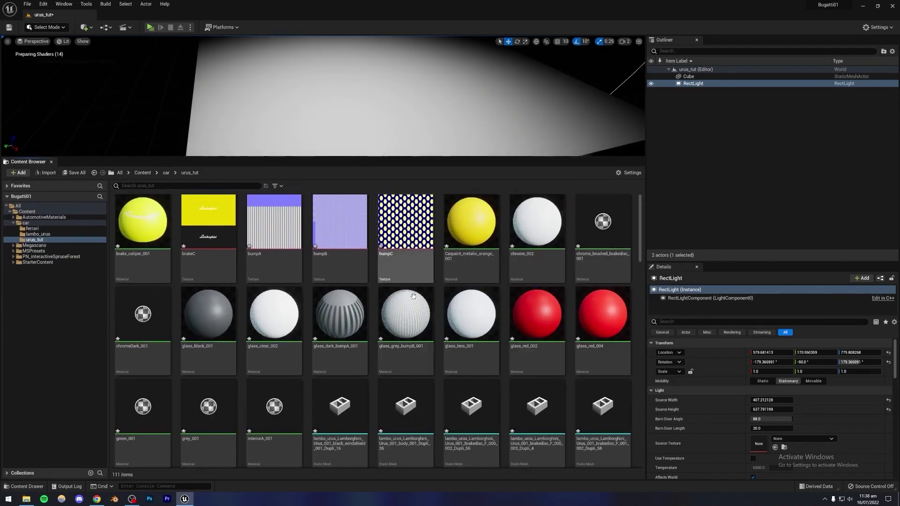
scroll(385, 328, "down", 5)
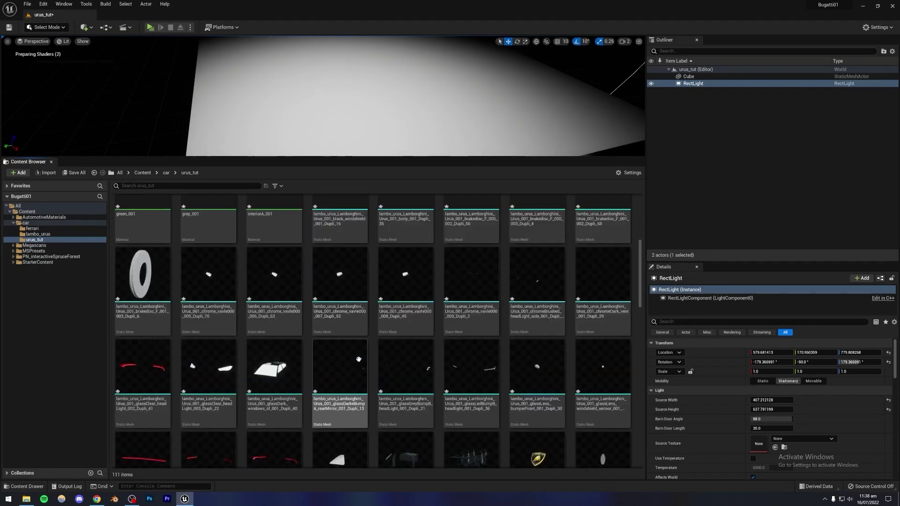
scroll(359, 359, "down", 10)
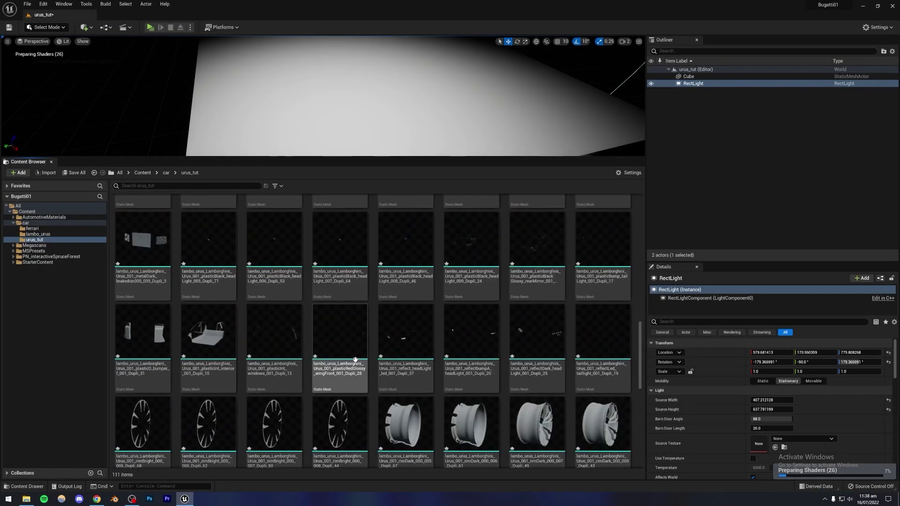
scroll(354, 359, "down", 5)
scroll(358, 359, "up", 10)
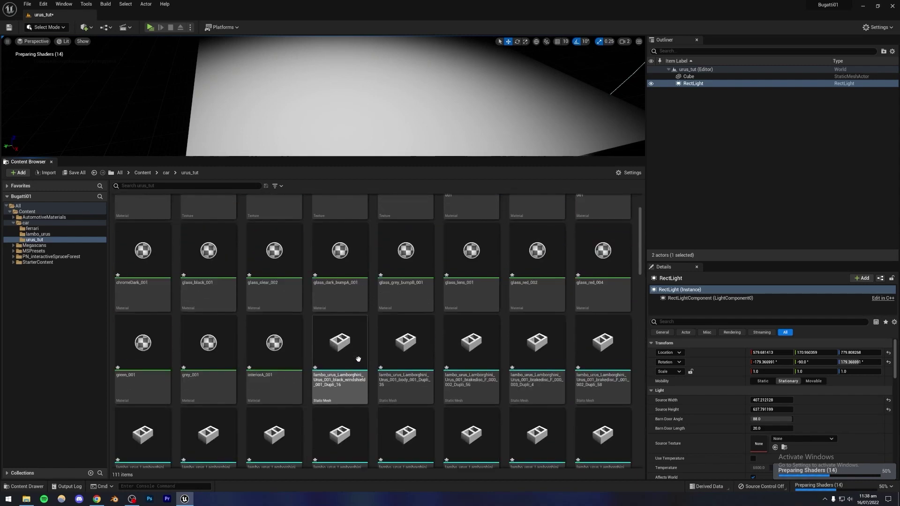
scroll(358, 359, "up", 2)
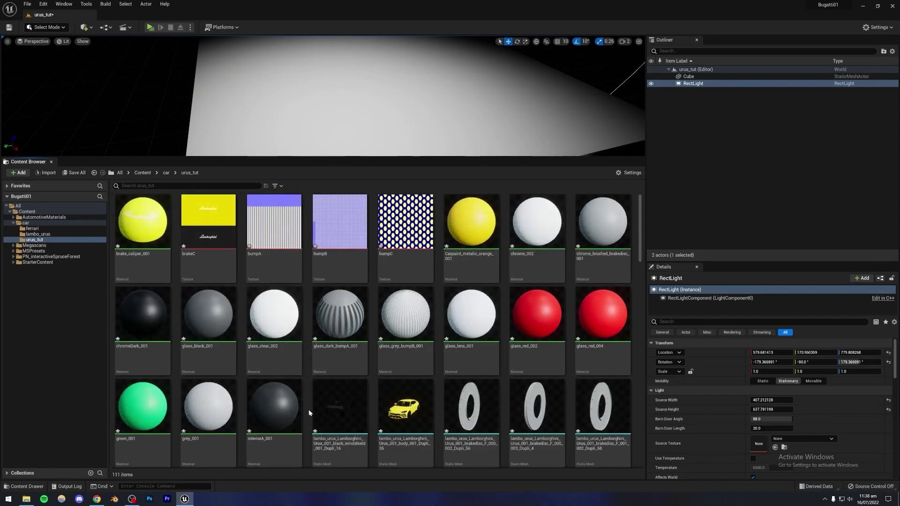
- Place all imported lambo_urus static meshes together on the floor slab, restore the larger viewport and deselect the car
left_click(329, 410)
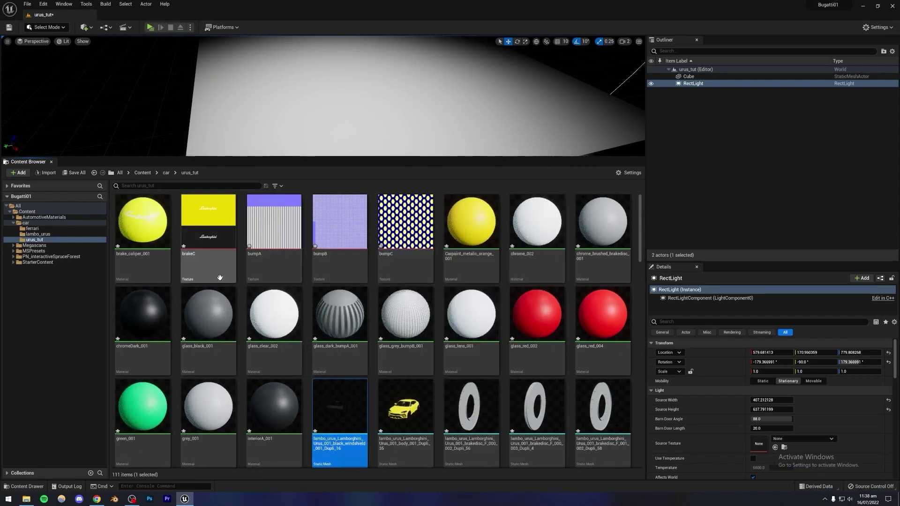
scroll(307, 343, "down", 5)
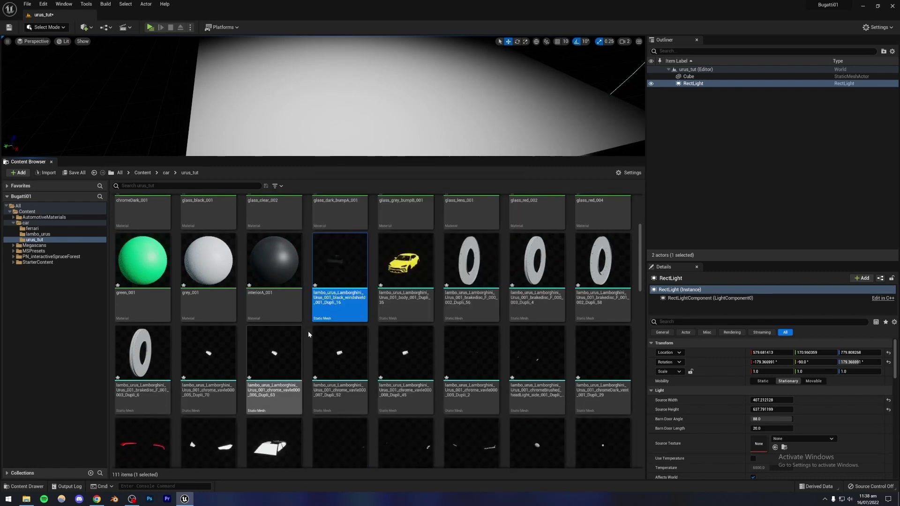
scroll(369, 323, "down", 2)
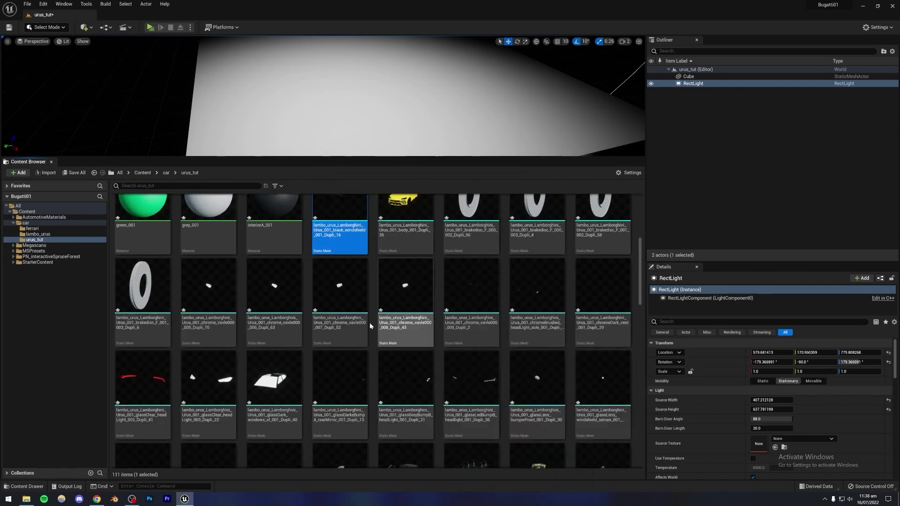
scroll(369, 322, "down", 10)
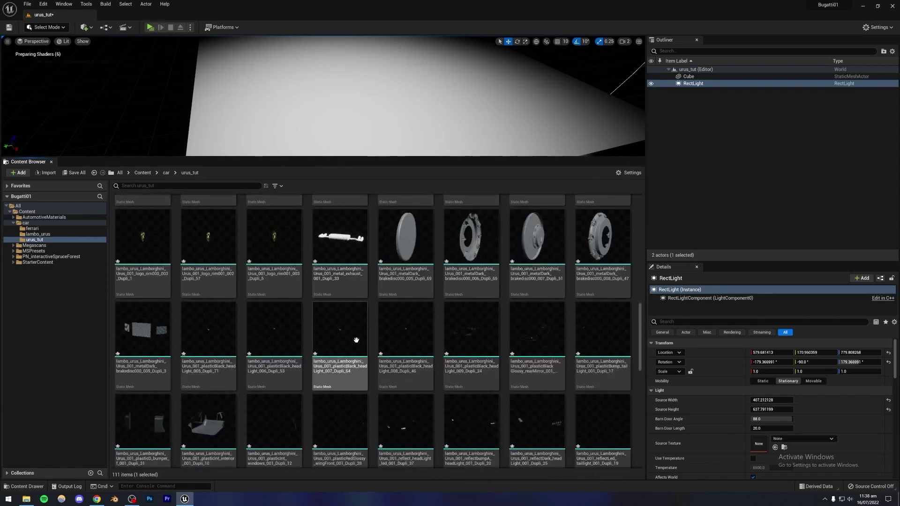
scroll(356, 333, "down", 15)
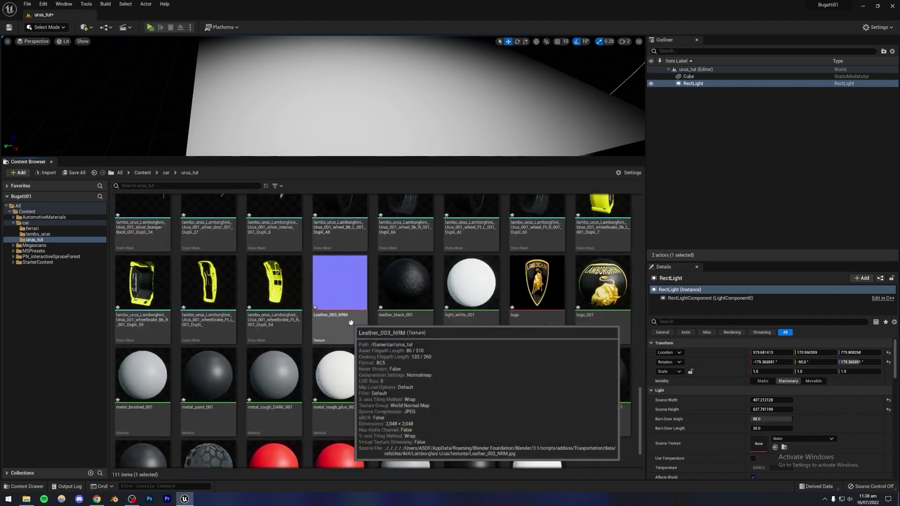
scroll(544, 305, "down", 2)
scroll(518, 306, "up", 2)
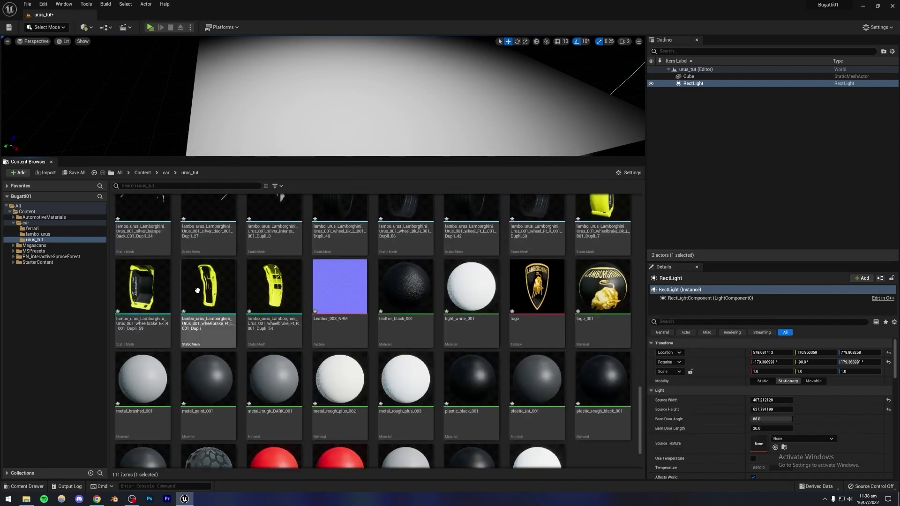
left_click(274, 291, "shift")
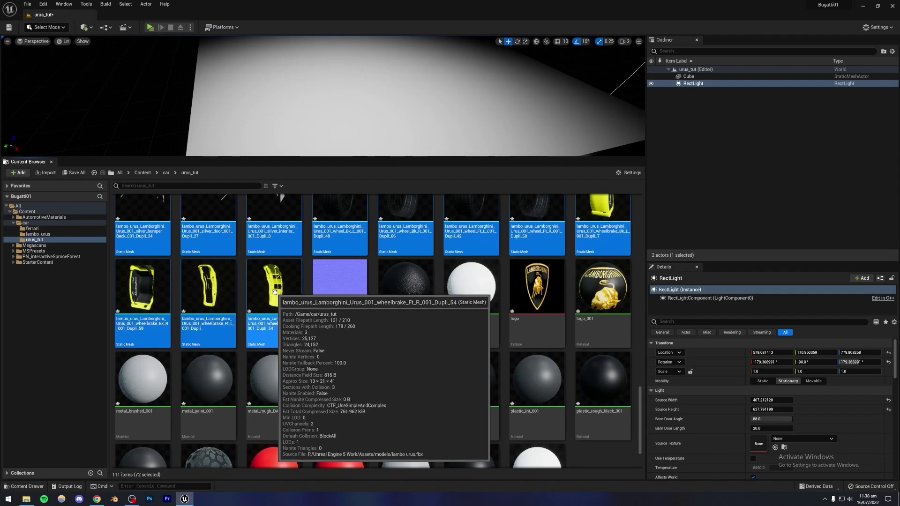
scroll(398, 319, "down", 2)
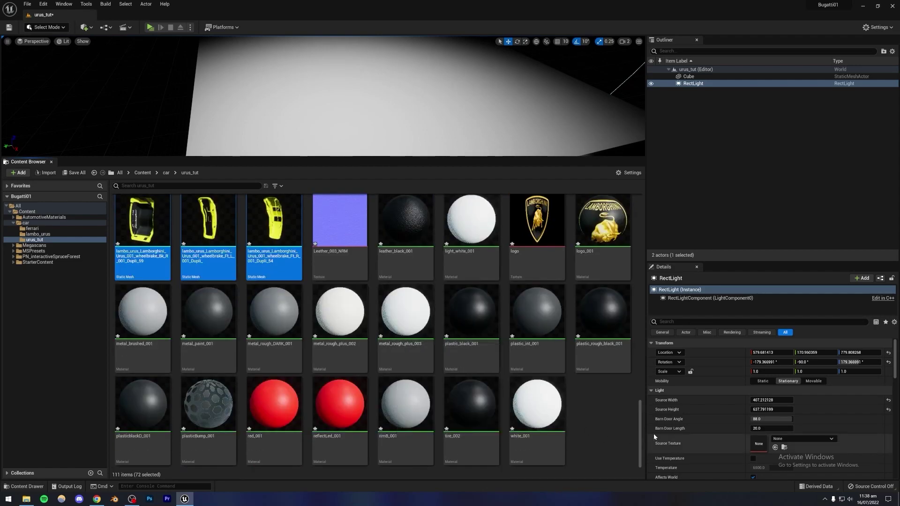
left_click_drag(638, 431, 651, 300)
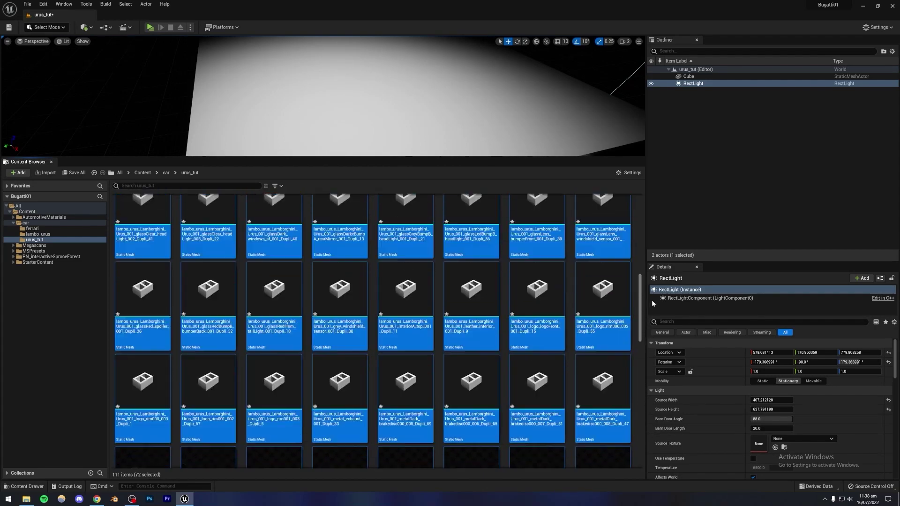
scroll(339, 328, "up", 5)
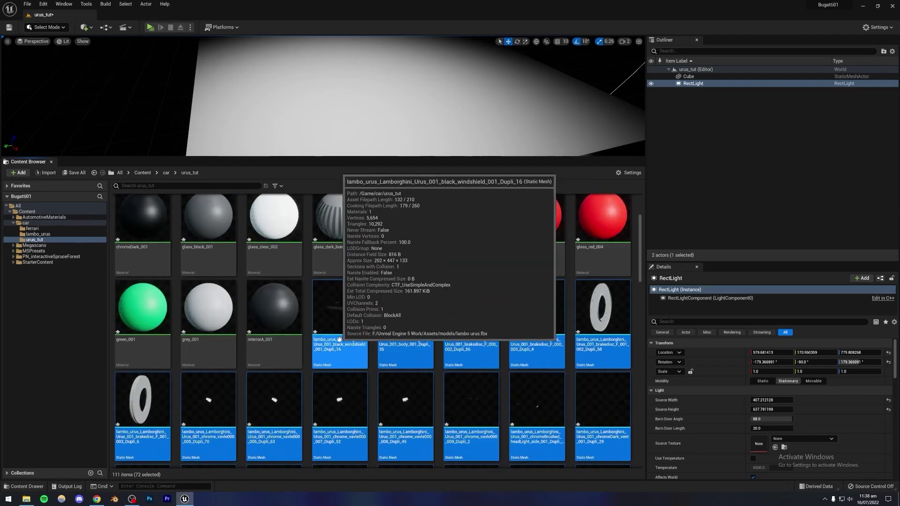
left_click_drag(398, 319, 426, 98)
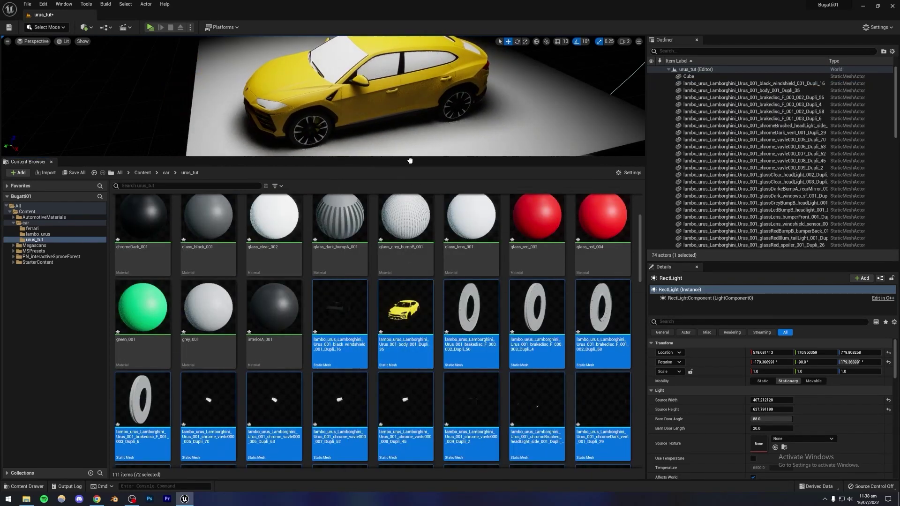
left_click_drag(357, 112, 358, 111)
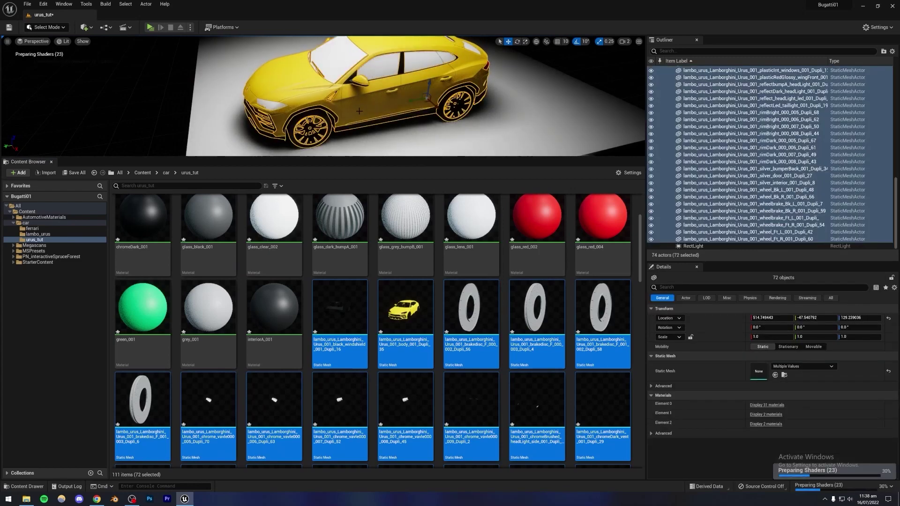
left_click_drag(374, 162, 382, 421)
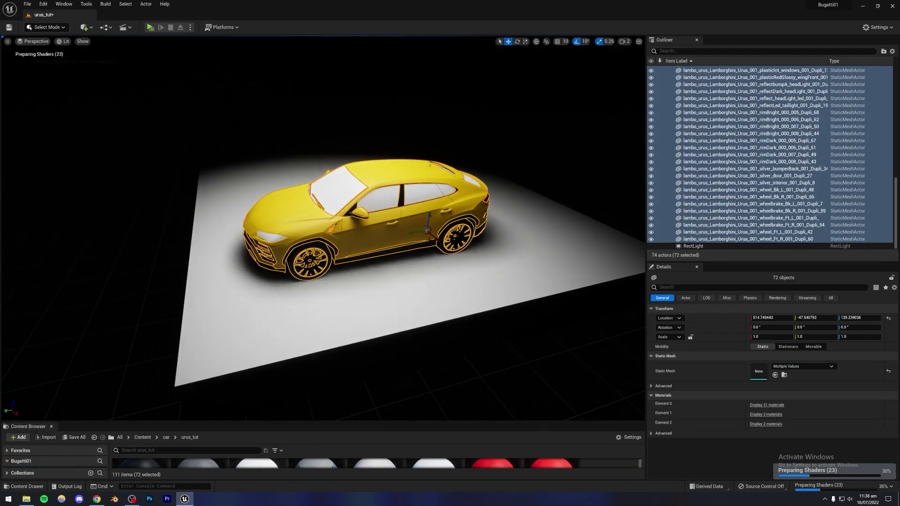
left_click(525, 118)
- Create a folder named car under the urus_tut level in the Outliner
scroll(691, 73, "up", 10)
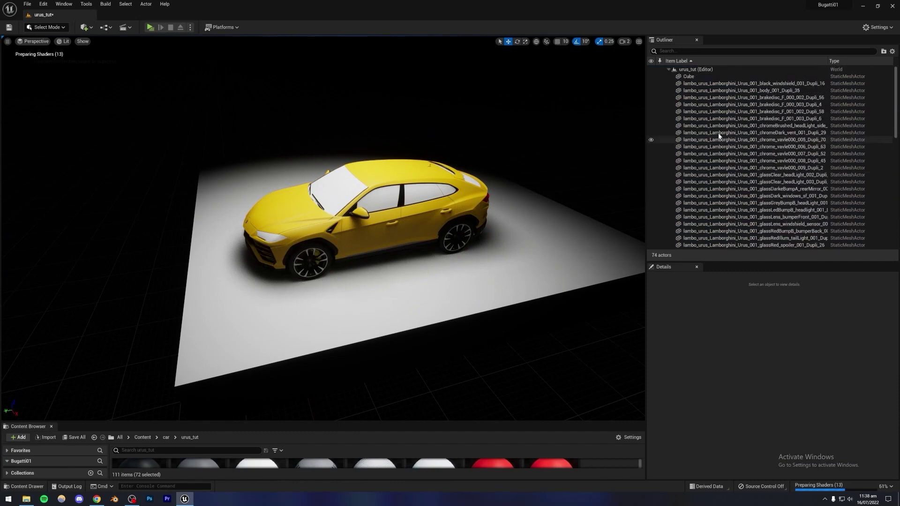
right_click(692, 70)
left_click(705, 83)
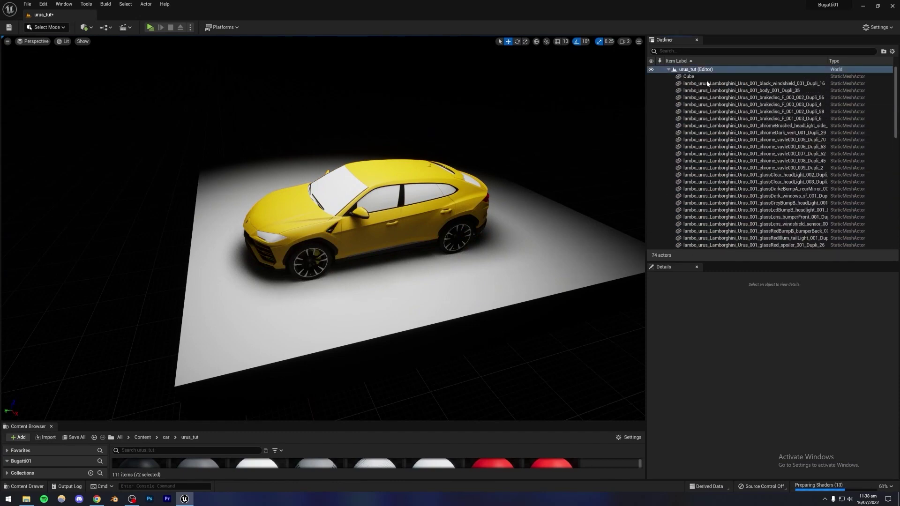
type("car")
key("Return")
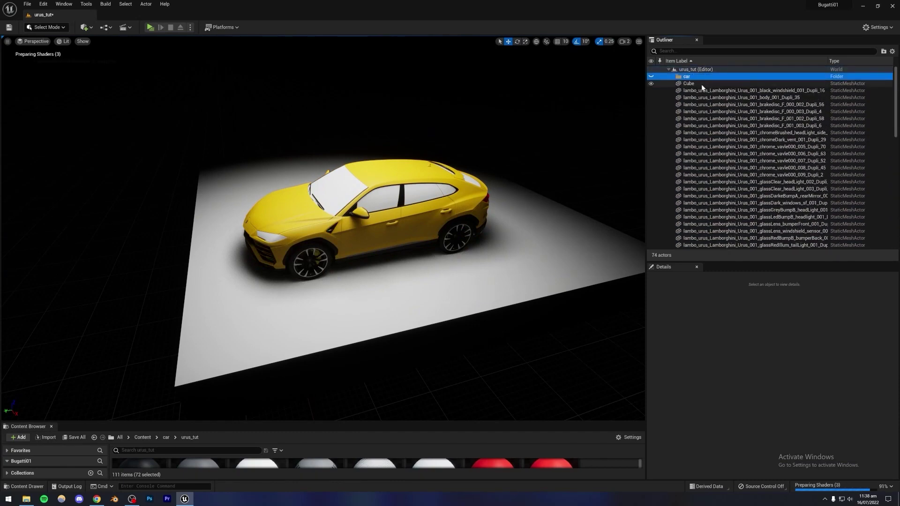
- Move all lambo_urus mesh actors, from black_windshield to wheel_Ft_R, into the car folder and collapse it
left_click(700, 93)
scroll(708, 123, "down", 7)
scroll(707, 123, "down", 5)
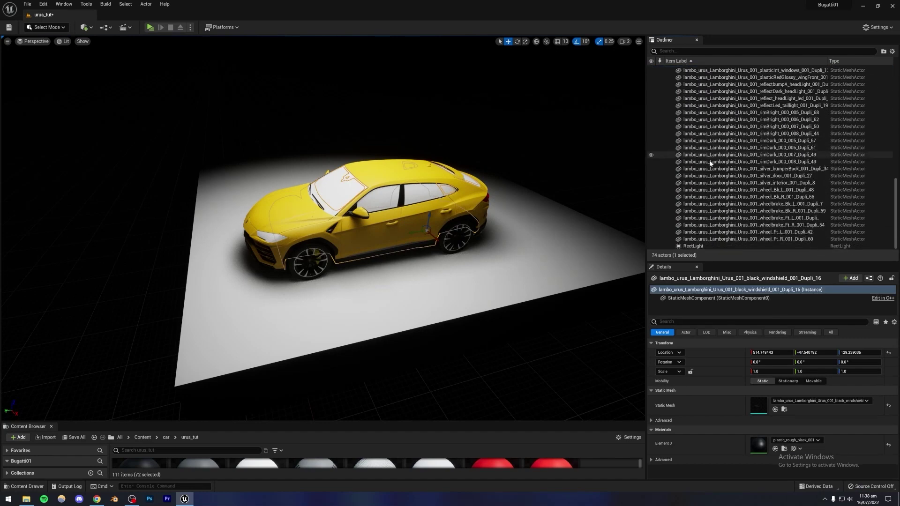
left_click(700, 235, "shift")
left_click_drag(701, 234, 688, 78)
left_click(673, 77)
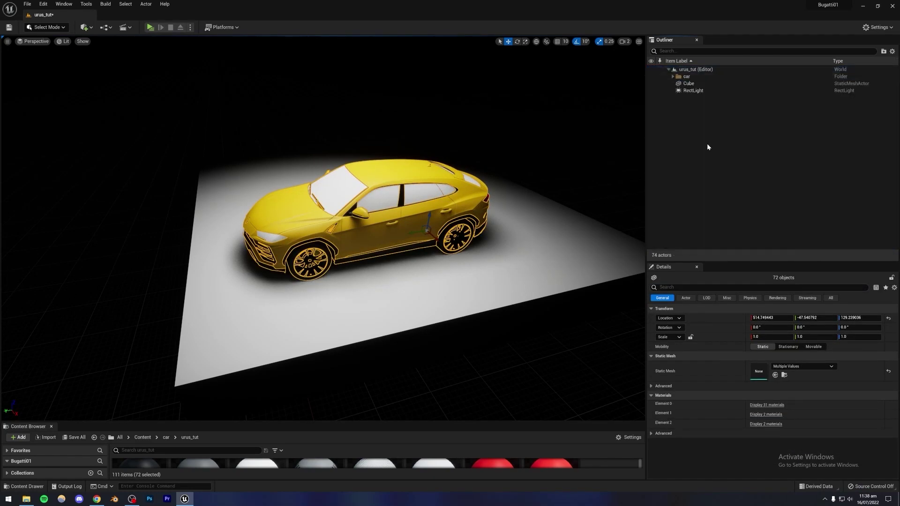
- Deselect the car parts and examine the Urus up close from its front side
left_click(508, 154)
key("a")
right_click_drag(508, 154, 558, 163)
key("w")
mouse_move(382, 257)
right_mouse_down()
mouse_move(382, 234)
mouse_move(383, 257)
right_mouse_up()
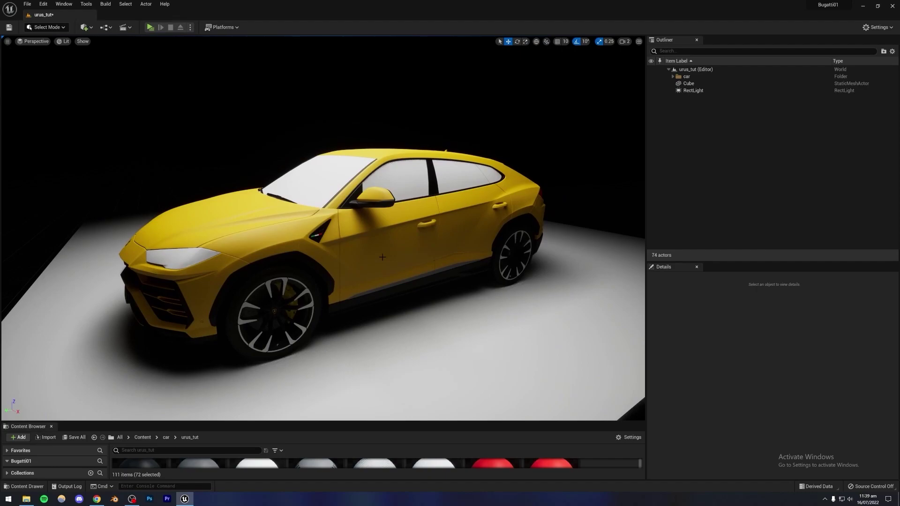